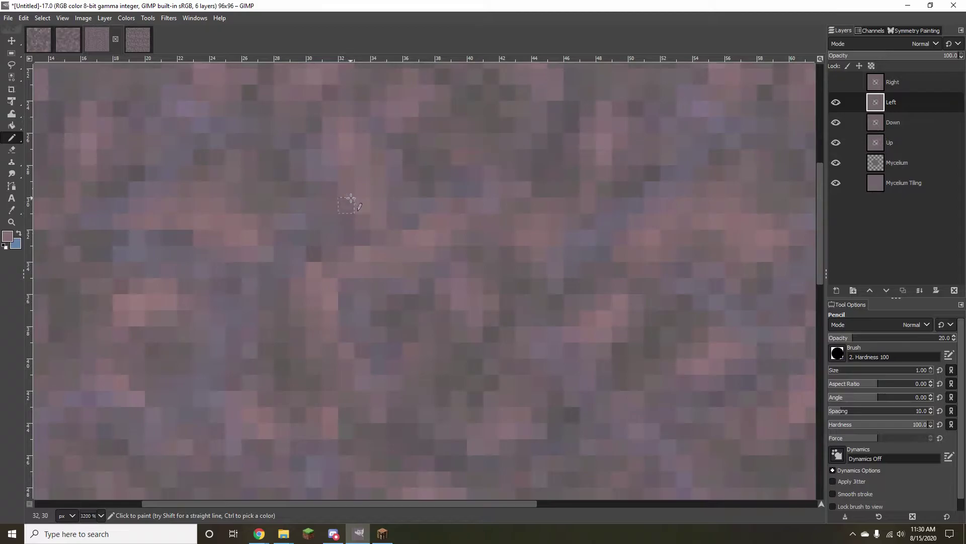
Blend the seam beside the centre tile's upper-left corner on the Left layer with a sampled colour at 20% pencil opacity.
scroll(445, 228, "down", 4)
scroll(418, 221, "up", 4)
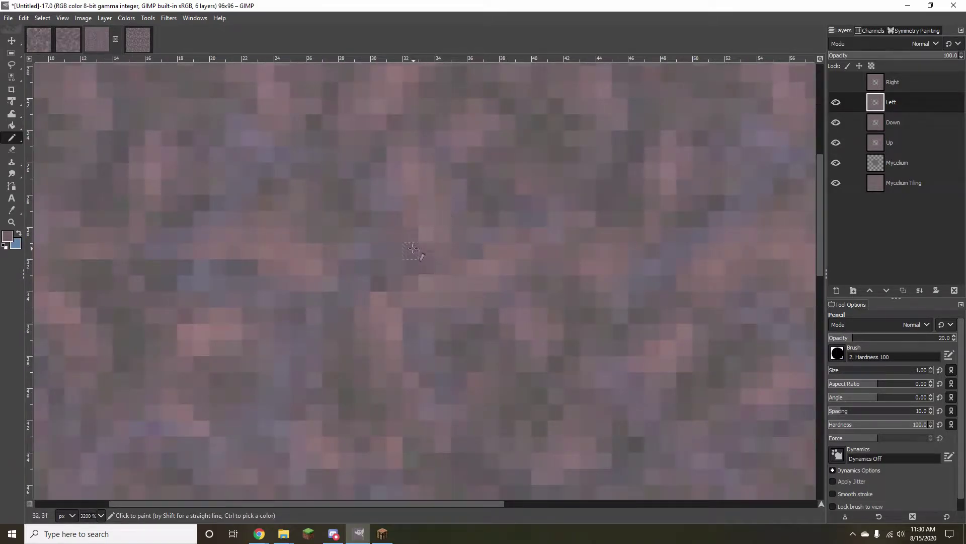
scroll(450, 286, "down", 1, "ctrl")
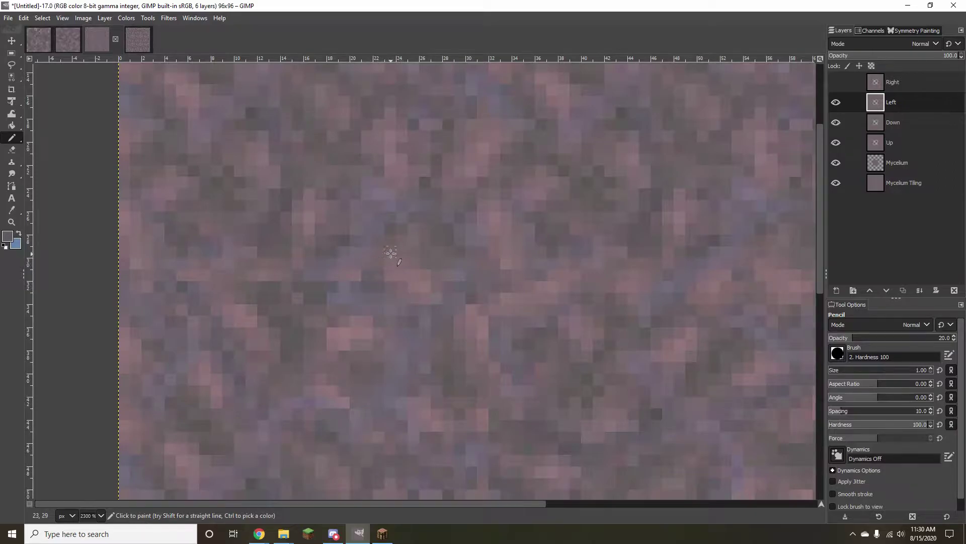
left_click(395, 272, "ctrl")
left_click(384, 264)
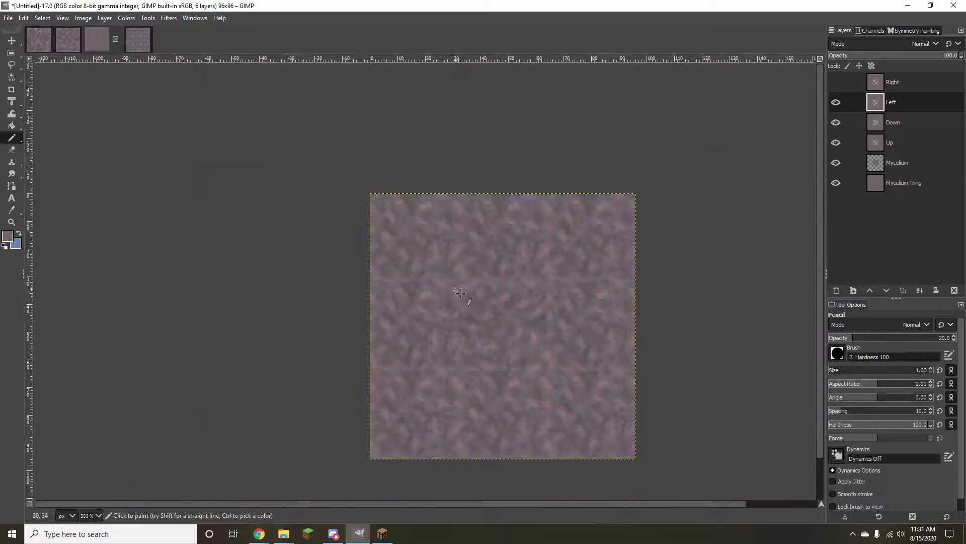
Soften the harsh pixels just outside the centre tile's upper-right corner on the Left layer with a sampled pinkish colour.
scroll(421, 282, "down", 4, "ctrl")
scroll(670, 316, "up", 1, "ctrl")
scroll(670, 316, "down", 1, "ctrl")
scroll(670, 316, "up", 3, "ctrl")
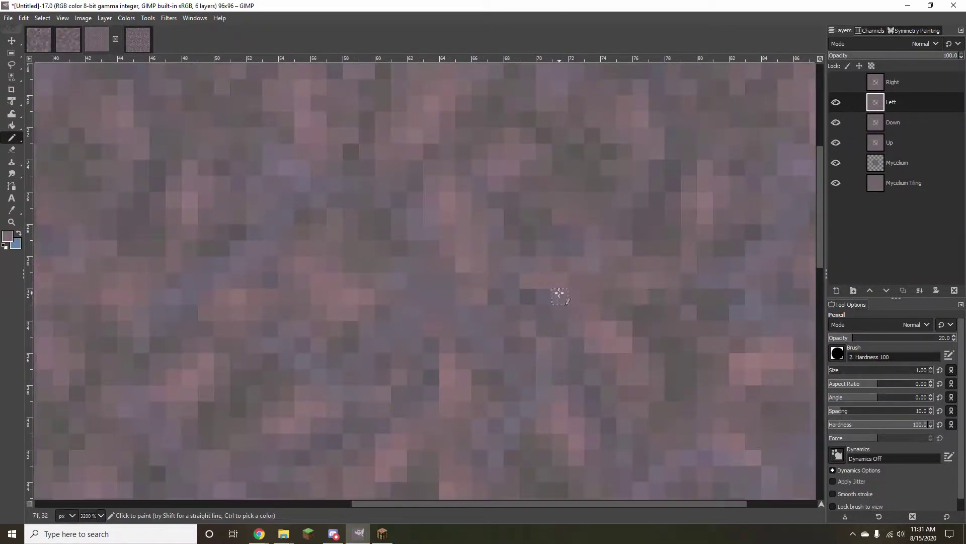
scroll(666, 326, "up", 1, "ctrl")
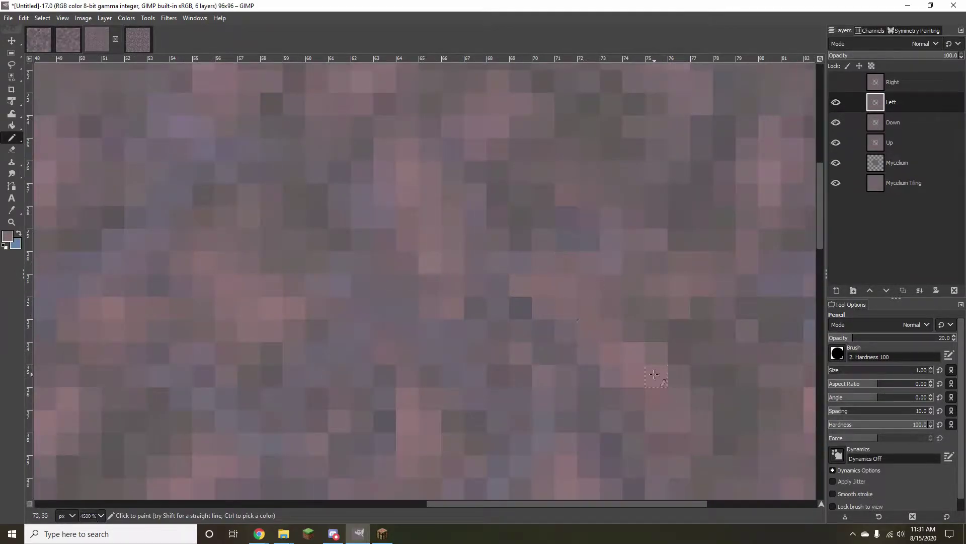
scroll(629, 352, "up", 1, "ctrl")
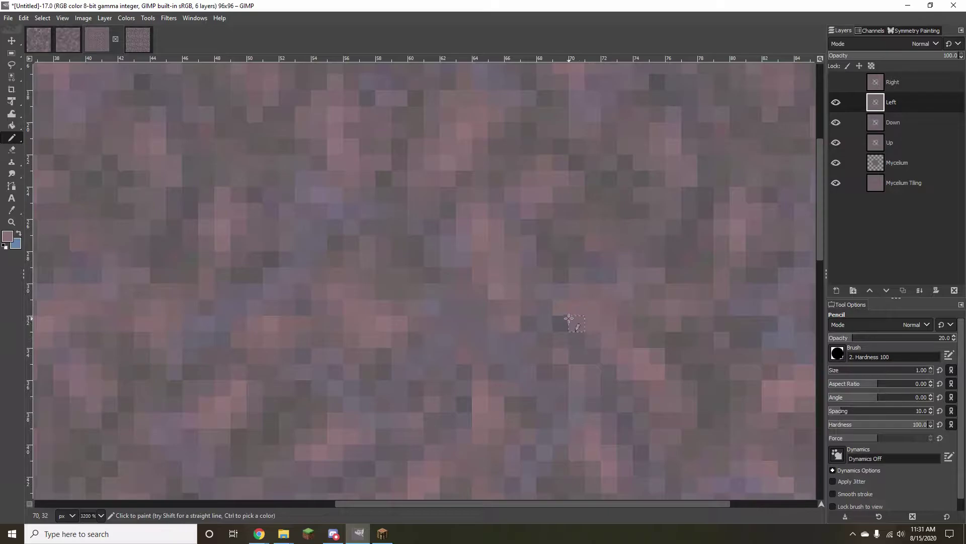
left_click(620, 336, "ctrl")
left_click_drag(659, 360, 616, 350)
scroll(616, 351, "down", 3, "ctrl")
scroll(697, 369, "up", 3, "ctrl")
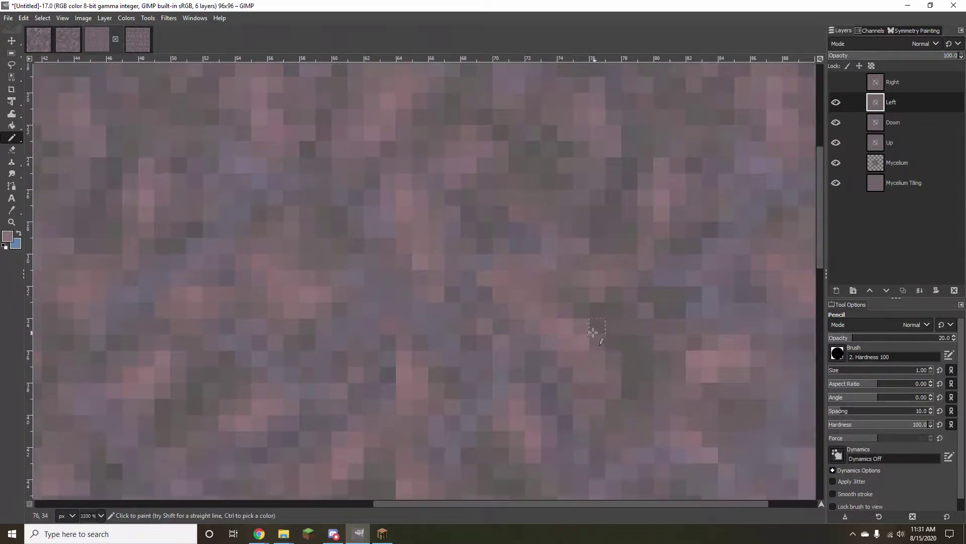
scroll(594, 335, "down", 3, "ctrl")
scroll(617, 330, "up", 3, "ctrl")
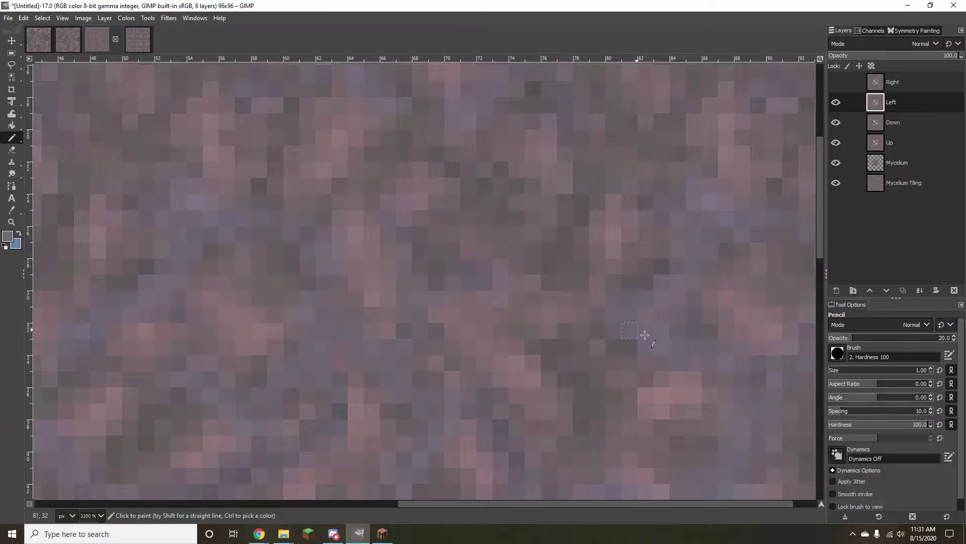
Examine the mycelium tiling as a whole and up close for remaining visible seams around the centre tile.
scroll(730, 347, "down", 3, "ctrl")
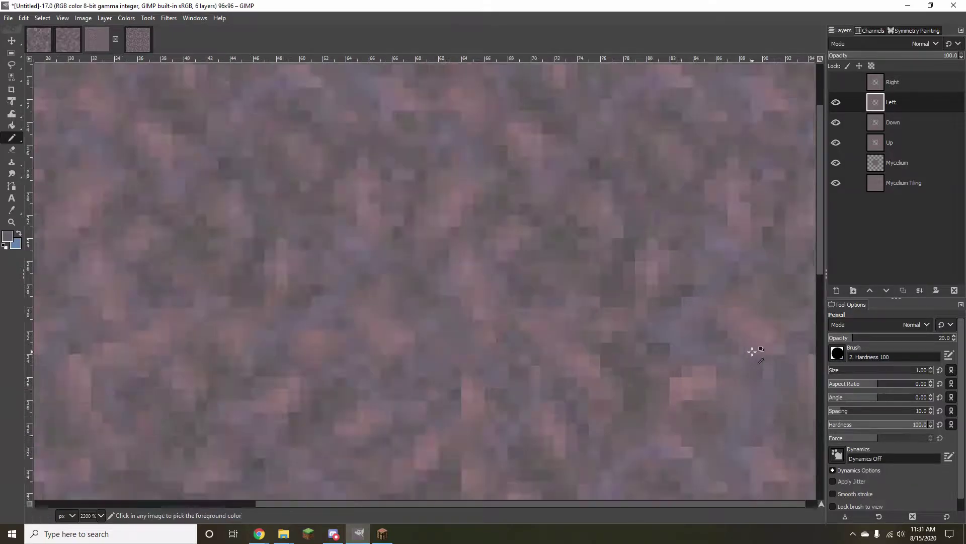
scroll(705, 351, "up", 3, "ctrl")
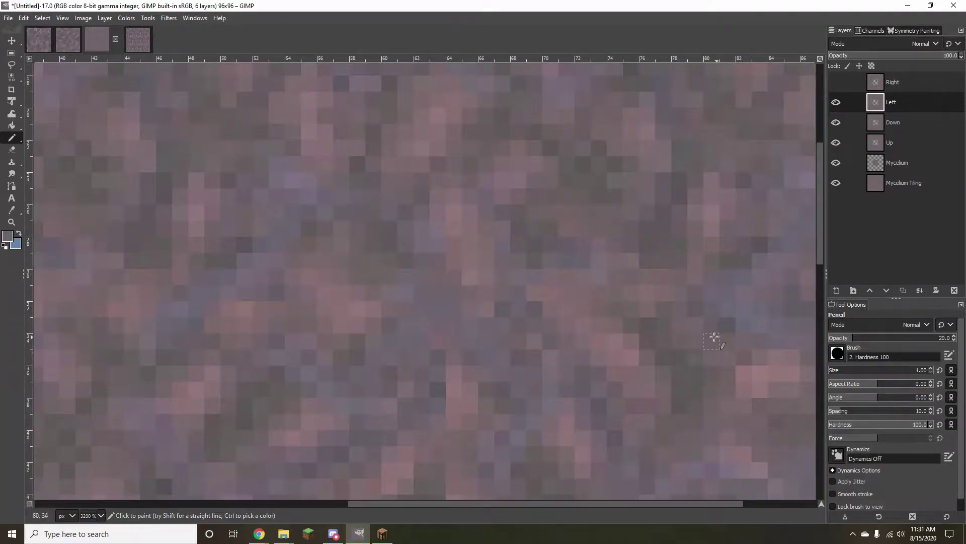
scroll(714, 334, "down", 2, "ctrl")
scroll(719, 363, "down", 1)
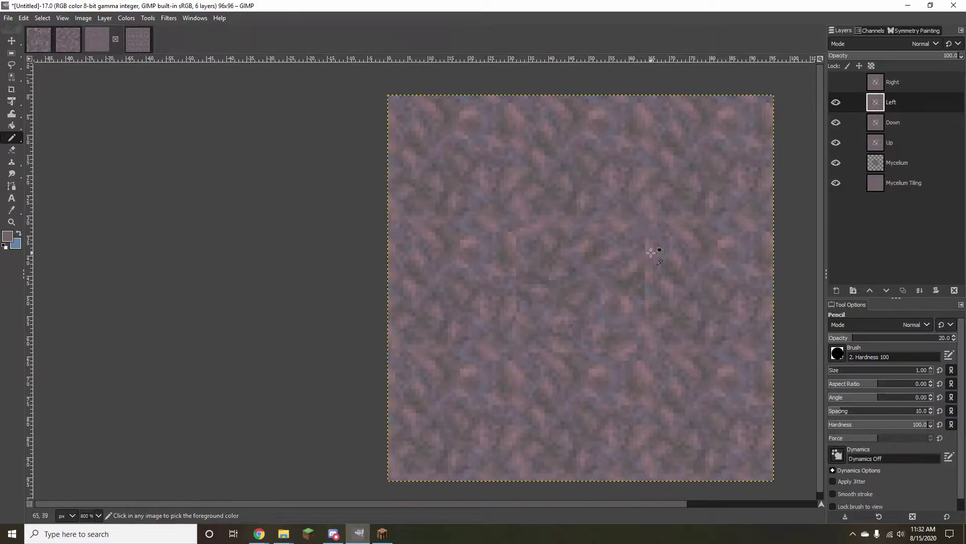
scroll(658, 250, "up", 2, "ctrl")
scroll(660, 245, "down", 2, "ctrl")
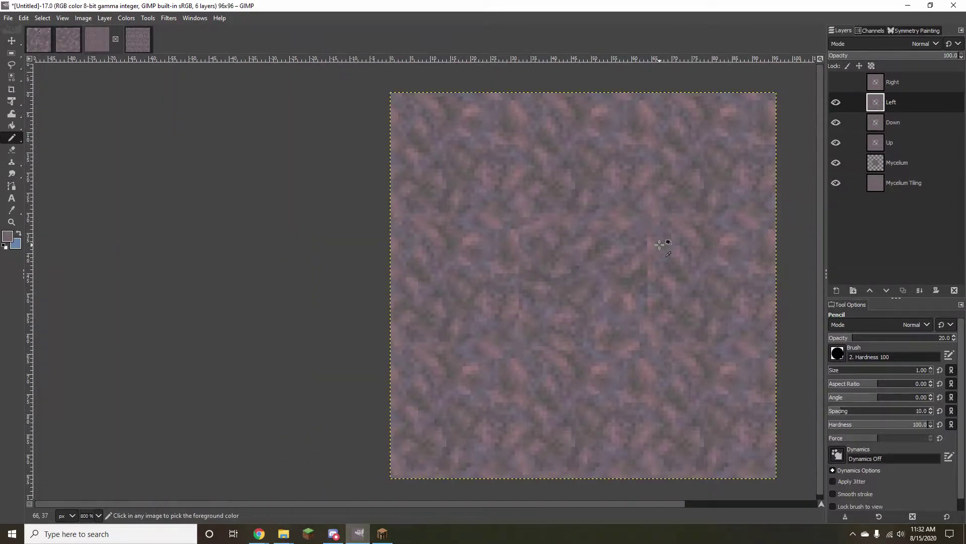
scroll(659, 252, "down", 1)
scroll(675, 505, "down", 3)
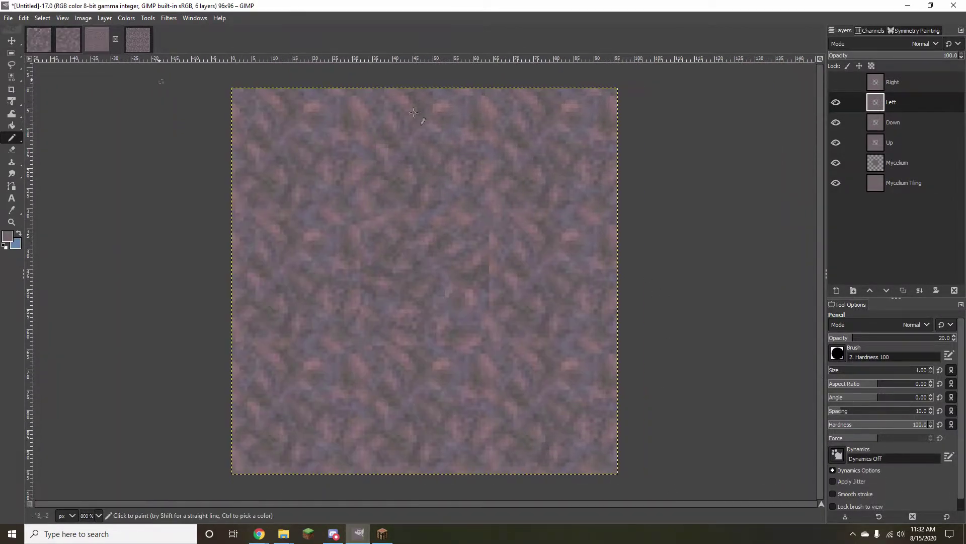
Copy the 32 × 32 px tile in the Left layer's upper-right corner and make Mycelium the active layer.
key("r")
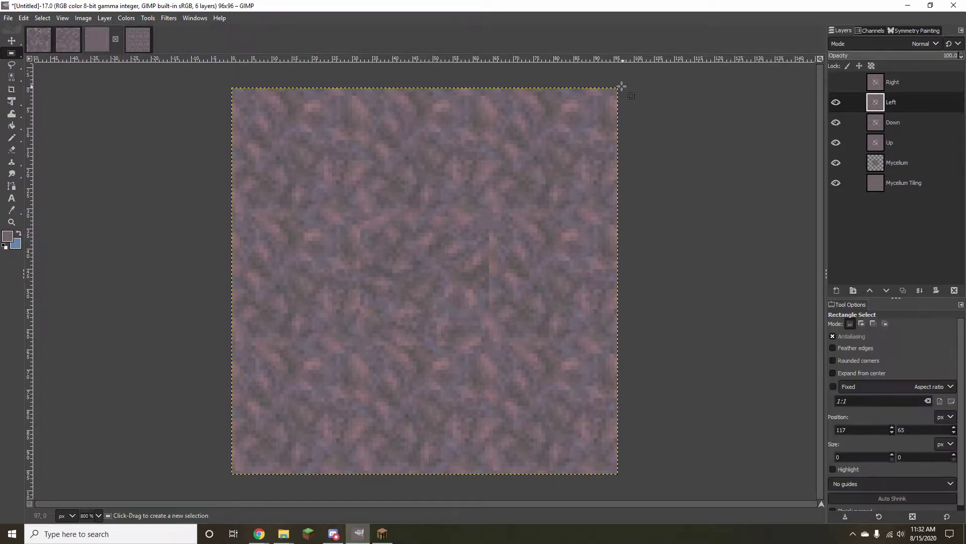
left_click_drag(622, 86, 490, 215)
key("ctrl+c")
key("Page_Down")
key("Page_Down")
key("Page_Down")
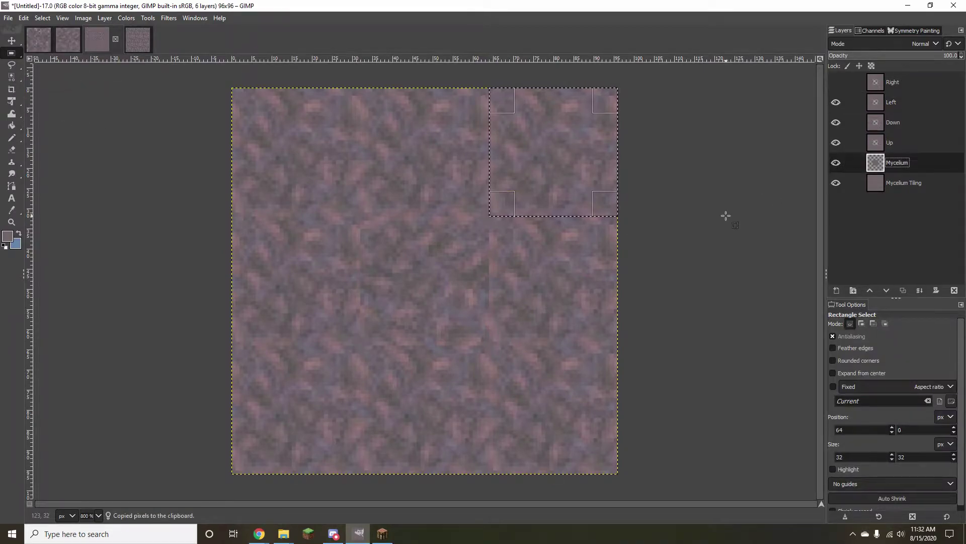
Paste the copied tile into the centre of the Mycelium layer, rotate it and anchor it.
left_click(726, 215)
key("ctrl+v")
right_click(427, 270)
mouse_move(459, 342)
mouse_move(508, 460)
left_click(642, 481)
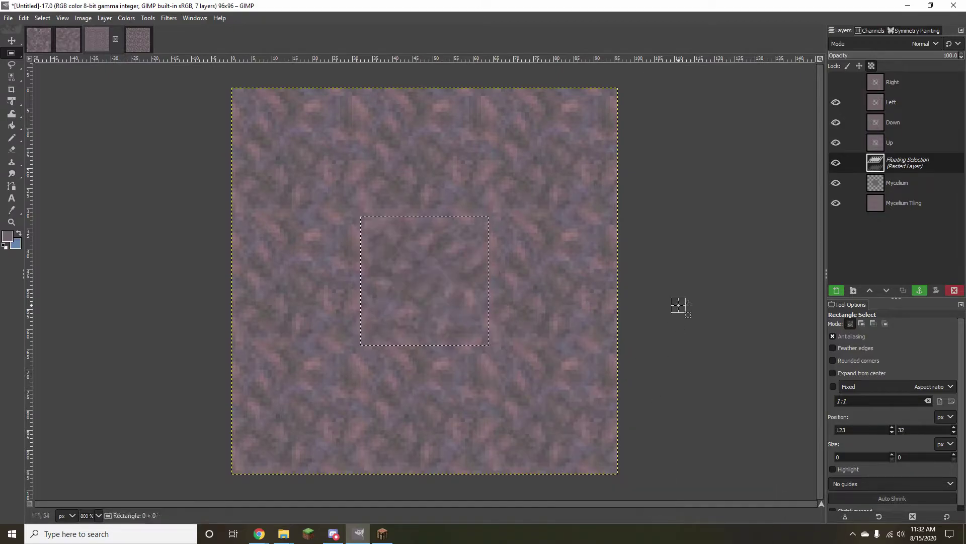
left_click(678, 305)
Retouch the Mycelium layer near the centre tile's upper edge with the pencil, using a colour sampled from the texture.
key("n")
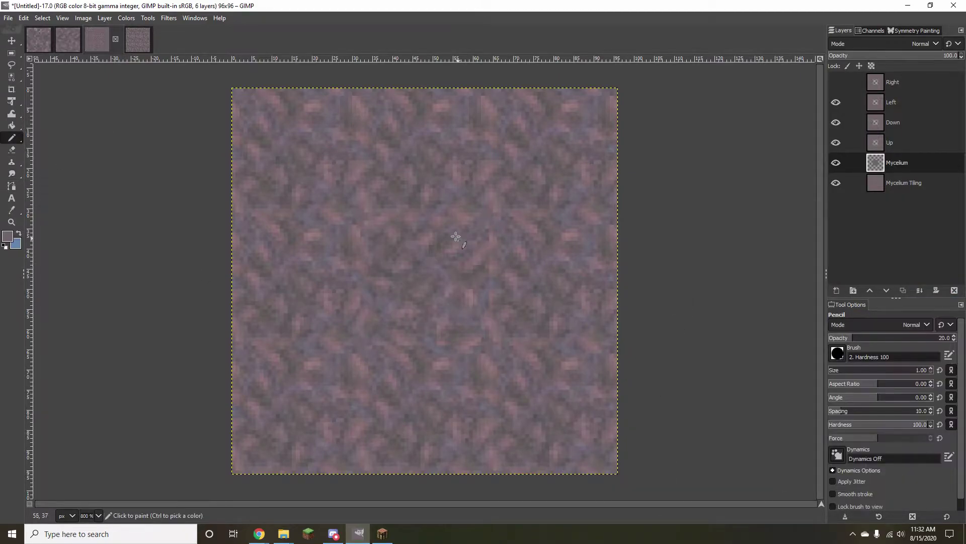
scroll(439, 215, "up", 4)
left_click(445, 224, "ctrl")
scroll(578, 241, "down", 4)
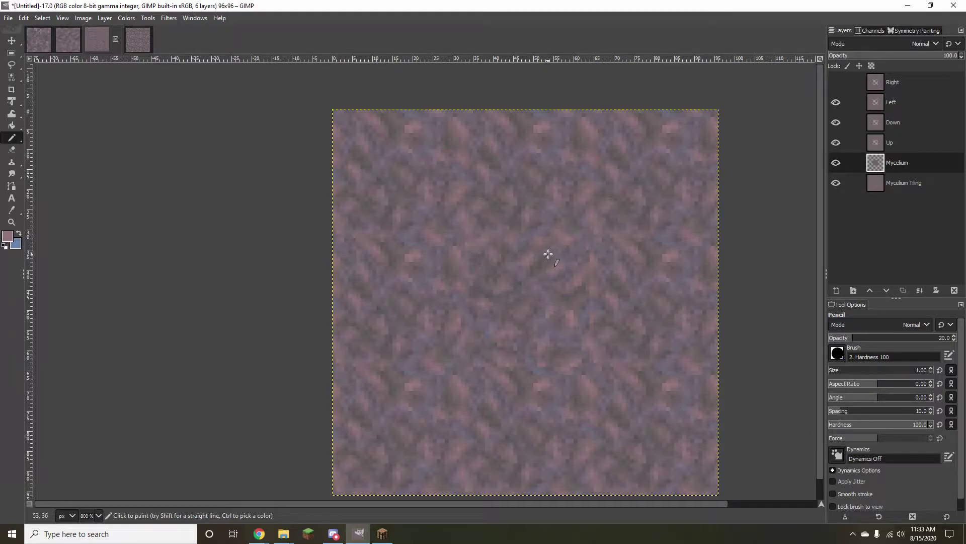
Activate the Left layer and blend the seam along the centre tile's upper edge with sampled colours.
left_click(901, 102)
scroll(441, 251, "up", 4)
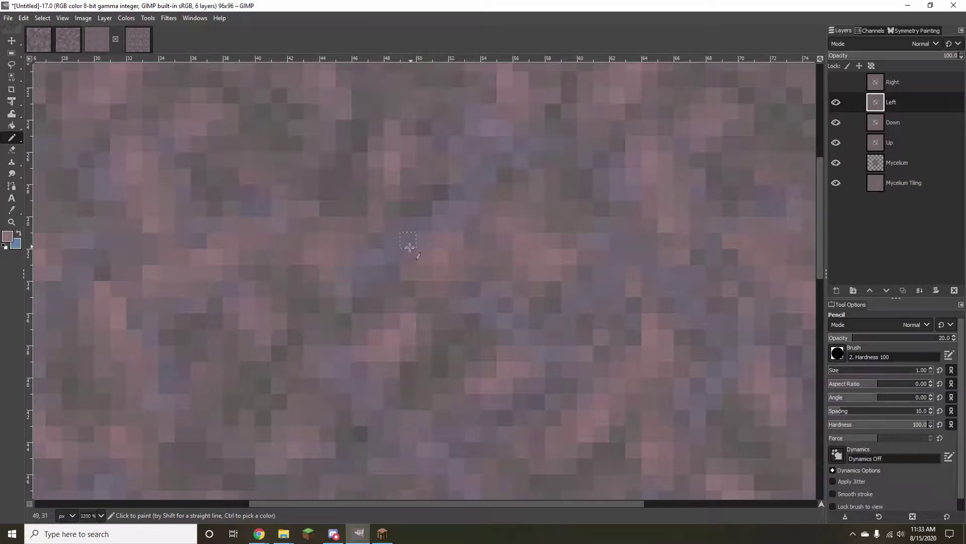
scroll(509, 236, "down", 4)
scroll(503, 237, "up", 4)
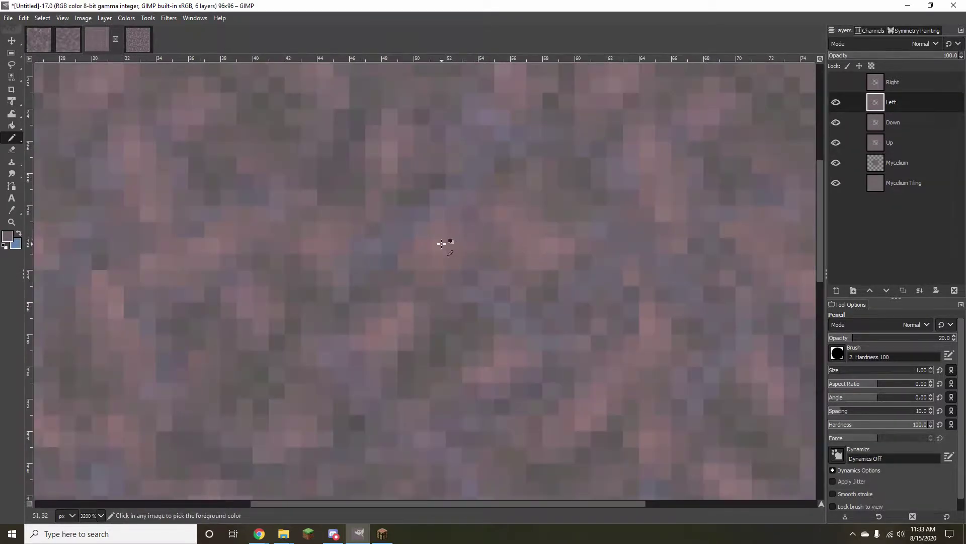
scroll(554, 219, "down", 2)
scroll(650, 297, "down", 2)
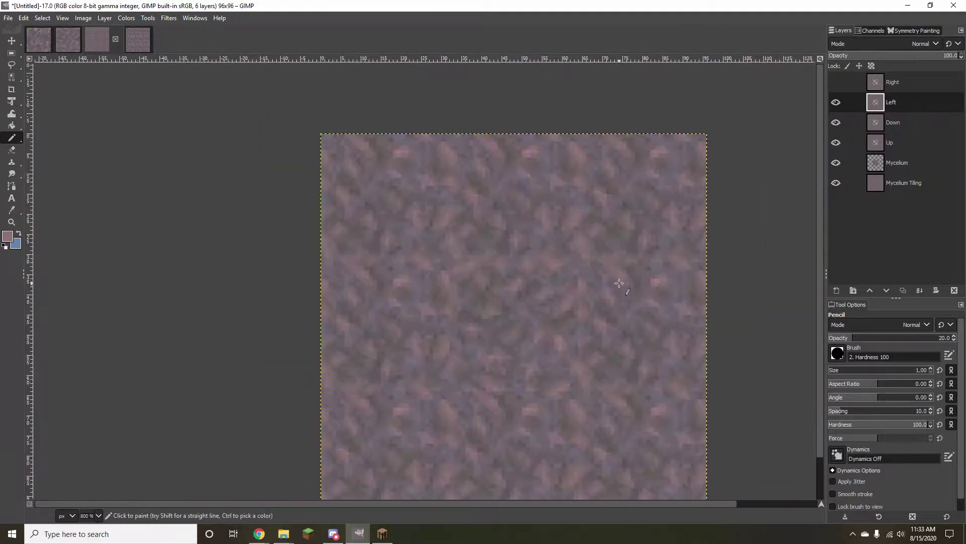
scroll(651, 294, "down", 1)
scroll(654, 289, "up", 1)
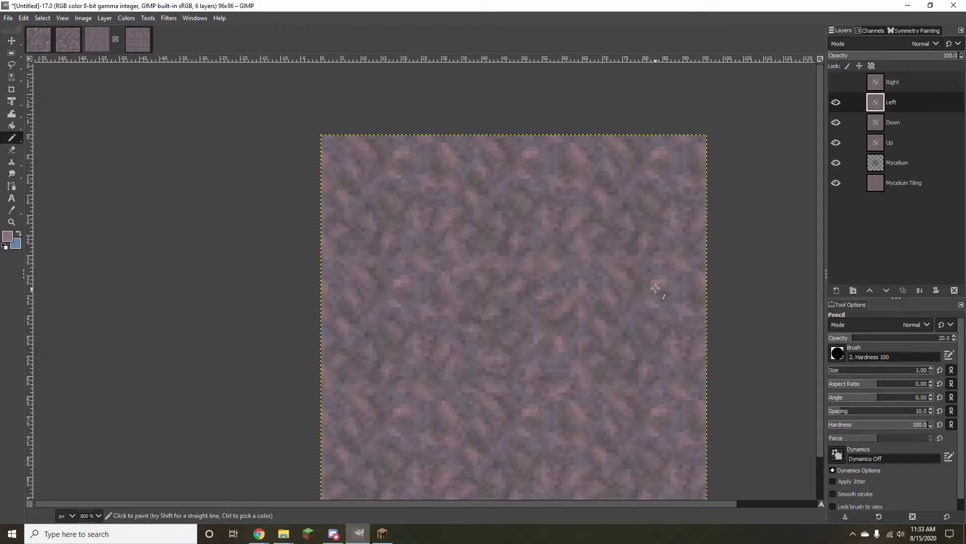
scroll(656, 288, "down", 1)
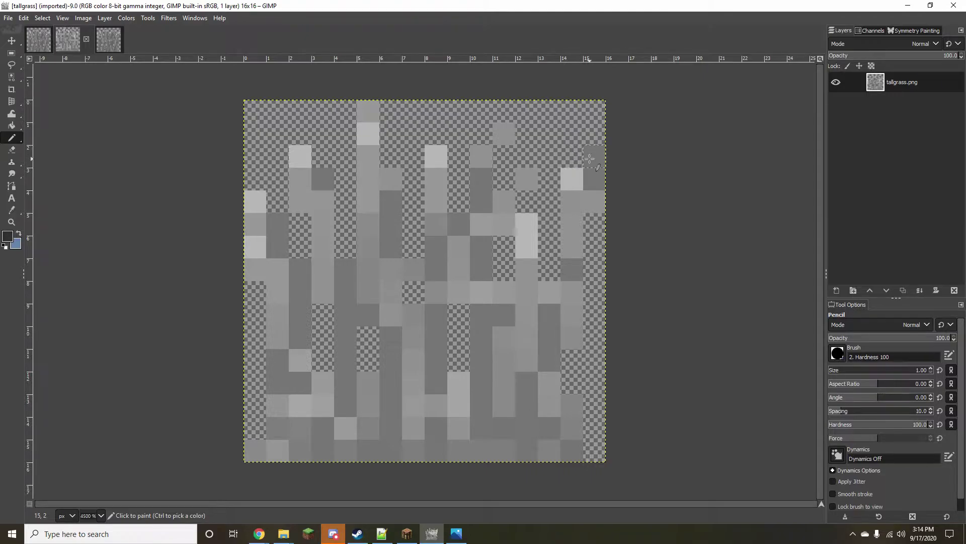
Compare the existing grass.png texture with the in-game grass screenshot in Photos, then return to GIMP.
left_click(102, 42)
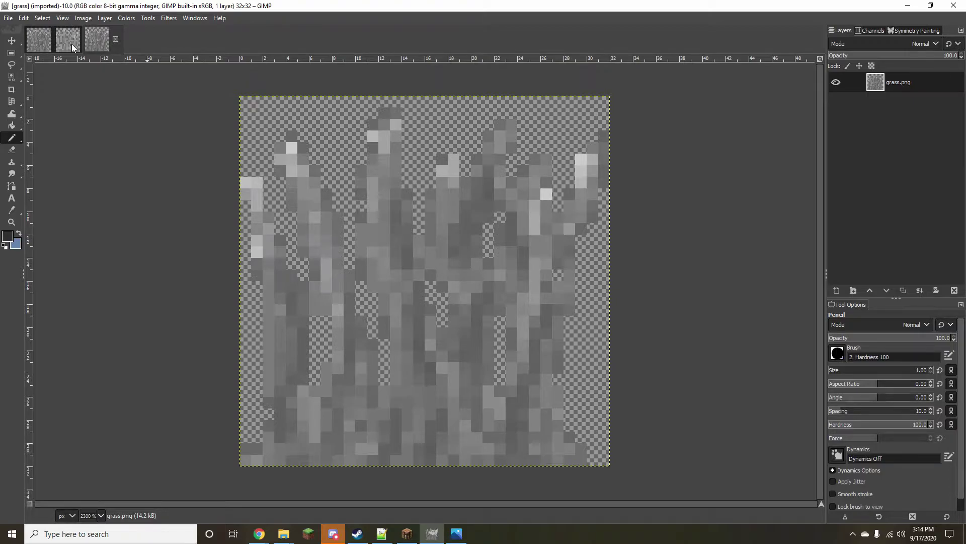
left_click(456, 533)
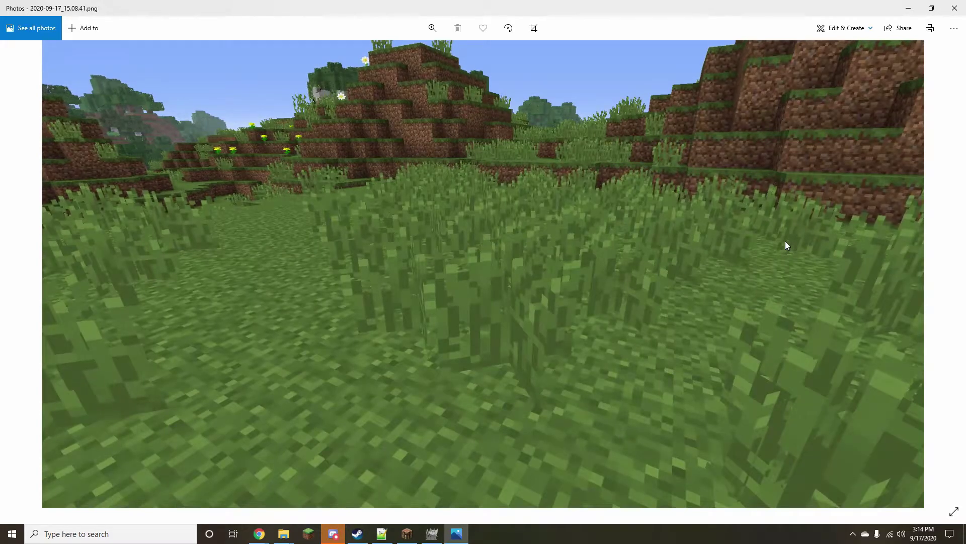
left_click(916, 7)
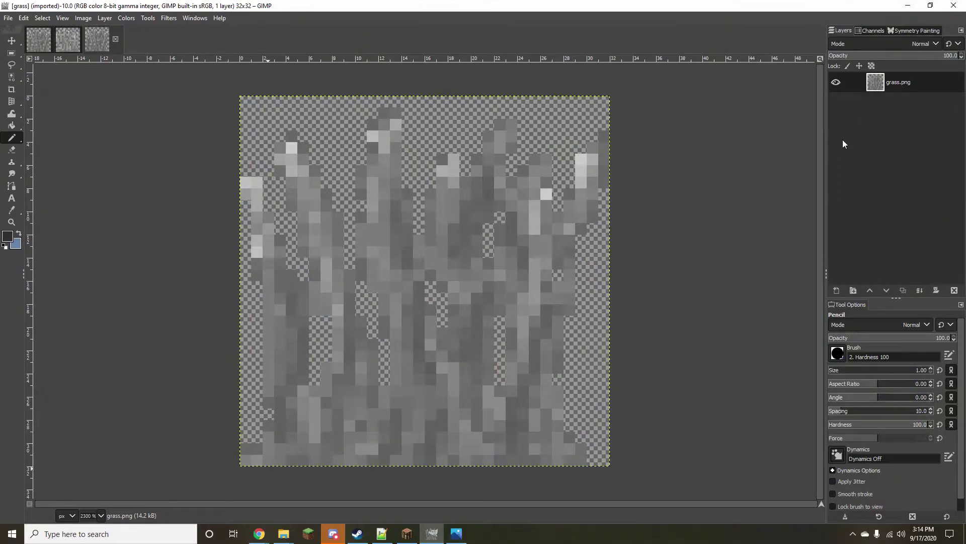
Copy the entire tallgrass.png texture, clear grass.png and paste the copy into it.
left_click(68, 39)
key("r")
left_click_drag(244, 99, 624, 473)
left_click(110, 39)
key("Delete")
key("ctrl+v")
Scale the pasted grass layer to 32 px without interpolation and anchor it to grass.png.
right_click(479, 319)
left_click(620, 513)
type("32")
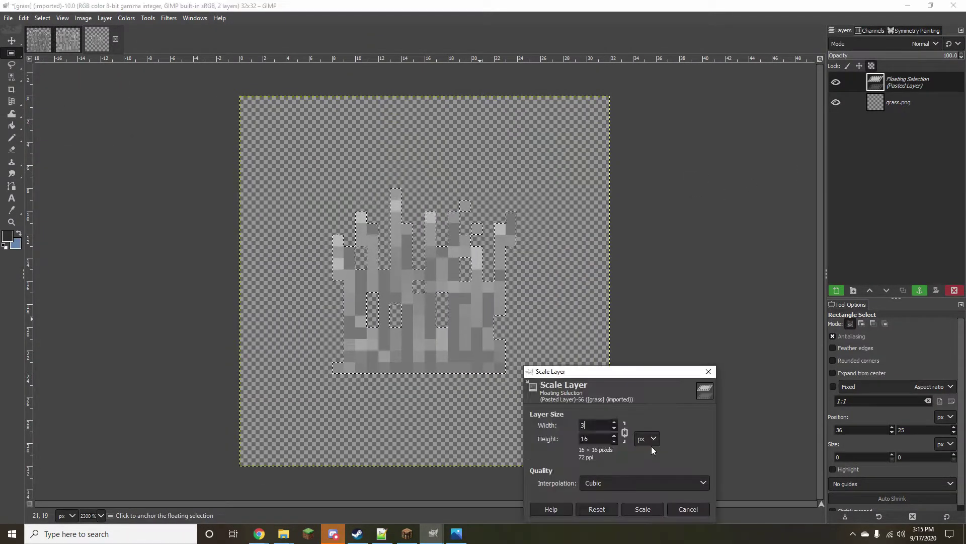
left_click(645, 483)
left_click(645, 420)
left_click(642, 508)
left_click(675, 334)
Pencil a sampled grey pixel beside the leftmost grass blade, checking the original tallgrass texture for reference.
key("n")
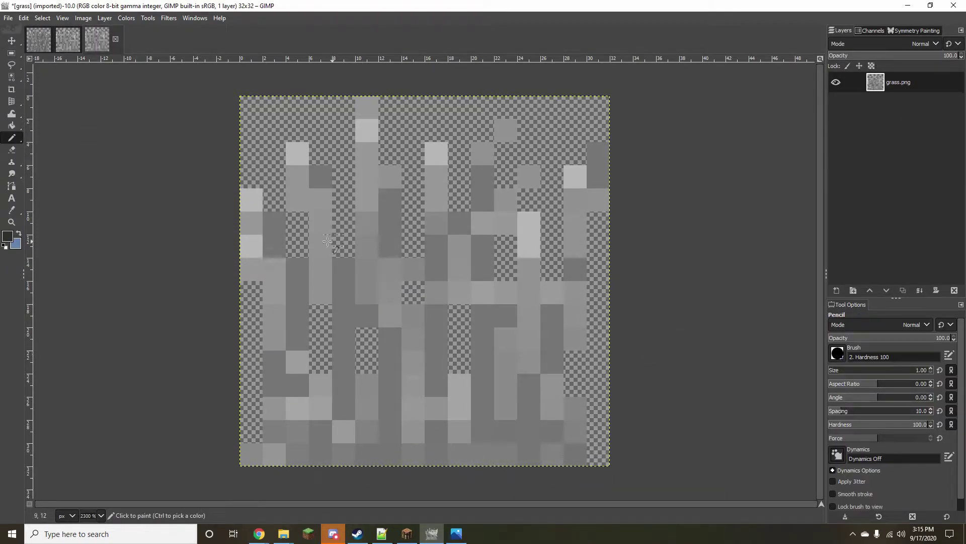
left_click(249, 258)
left_click(67, 43)
left_click(105, 40)
left_click(276, 275, "ctrl")
left_click(258, 286)
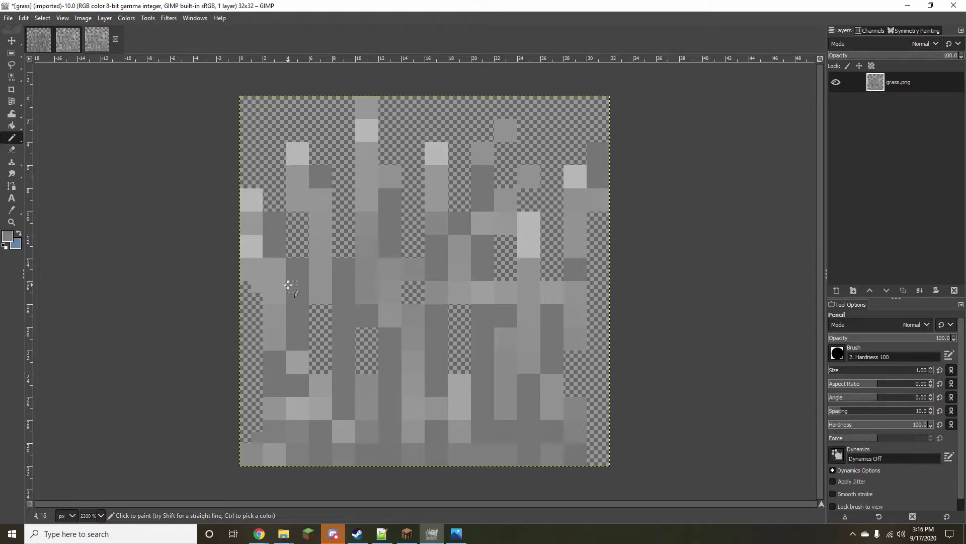
Smooth the blocky edges of the left and middle grass blades by erasing corners and adding pixels in sampled greys.
key("shift+e")
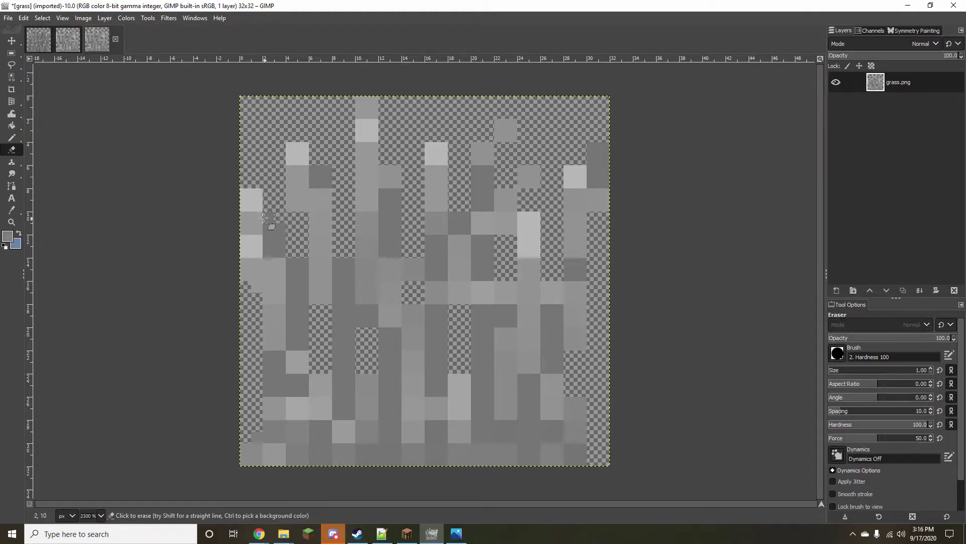
key("n")
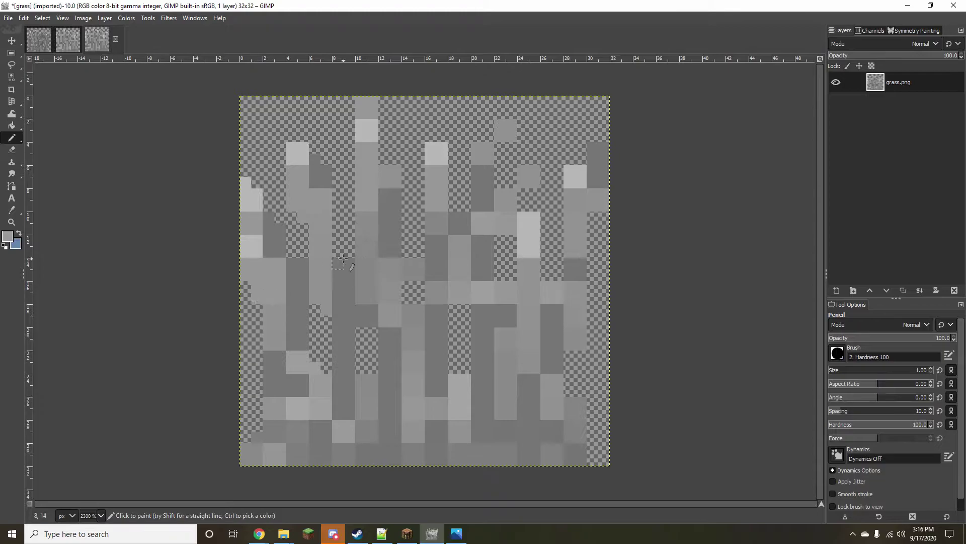
left_click(355, 317, "ctrl")
left_click(361, 332)
left_click(408, 264, "ctrl")
left_click(407, 252)
Join the diagonal blade tips on the texture's right side with sampled grey pixels.
left_click(491, 152, "ctrl")
left_click_drag(488, 136, 500, 147)
left_click_drag(523, 194, 512, 182)
left_click(592, 217)
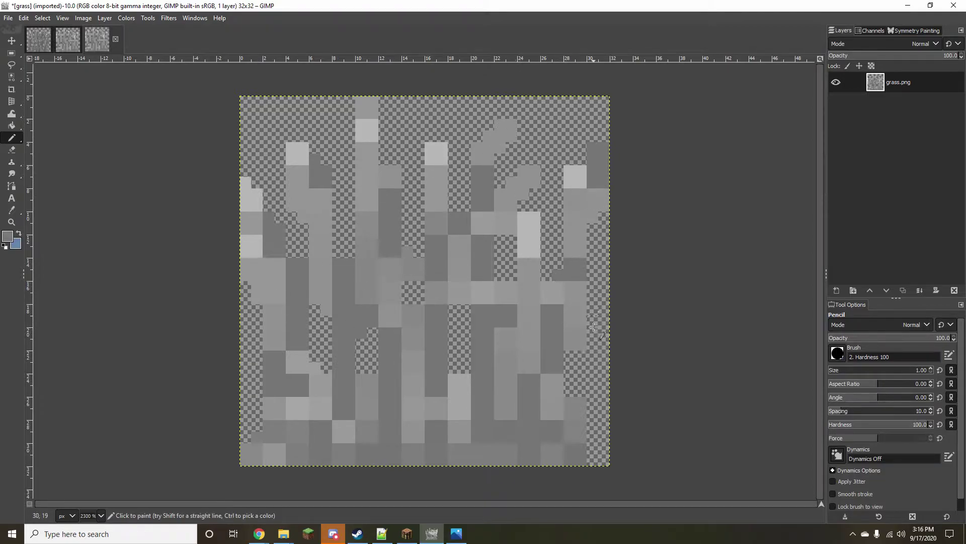
Taper the lower-right blade and round the gap left of the bright right-hand blade with sampled grey pixels.
left_click(575, 407, "ctrl")
left_click(569, 391)
left_click(491, 271, "ctrl")
left_click(500, 275)
left_click(522, 279, "ctrl")
left_click(512, 240)
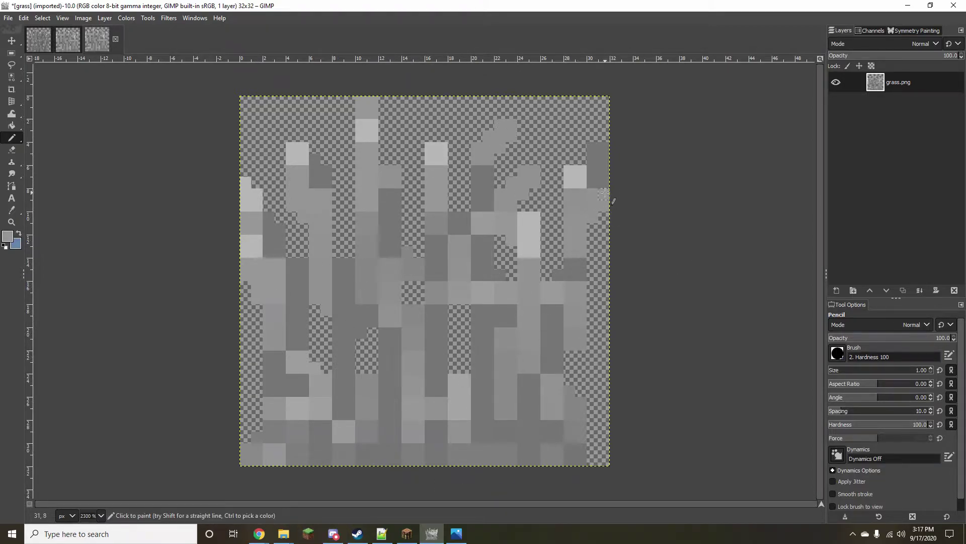
Erase corner pixels in the lower middle gap and around the rightmost blade's bright tip, then return to the Pencil tool.
key("shift+e")
left_click(465, 378)
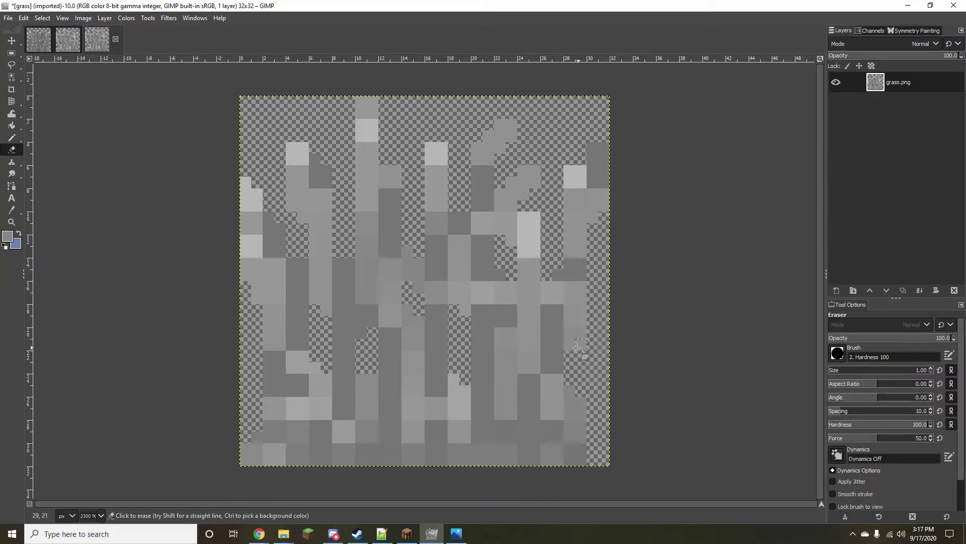
left_click(569, 170)
left_click(603, 147)
left_click(569, 171)
left_click(604, 205)
left_click(570, 182)
left_click(11, 138)
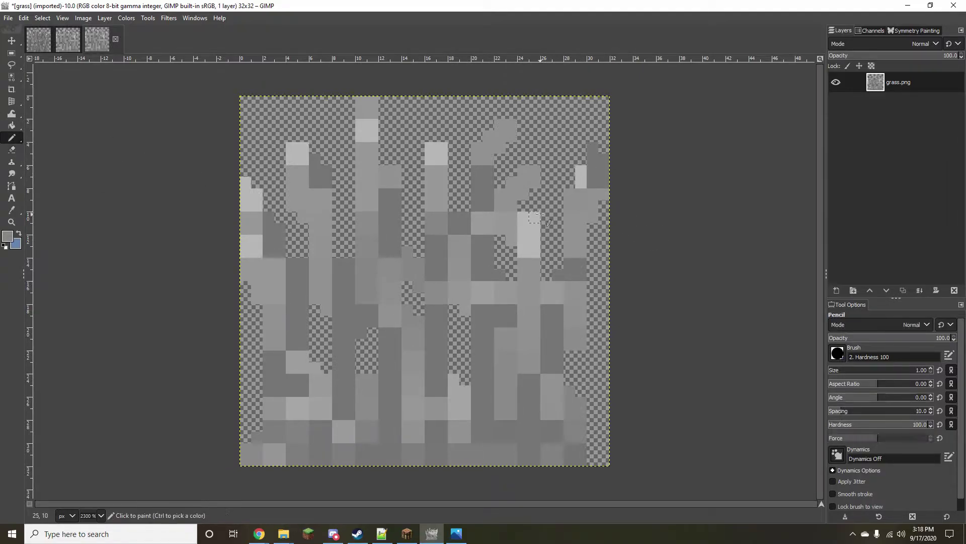
Erase the corner pixels beside the bright tips of the middle blade and the short bright blade right of centre.
left_click(12, 149)
left_click(535, 217)
left_click(430, 147)
left_click(12, 137)
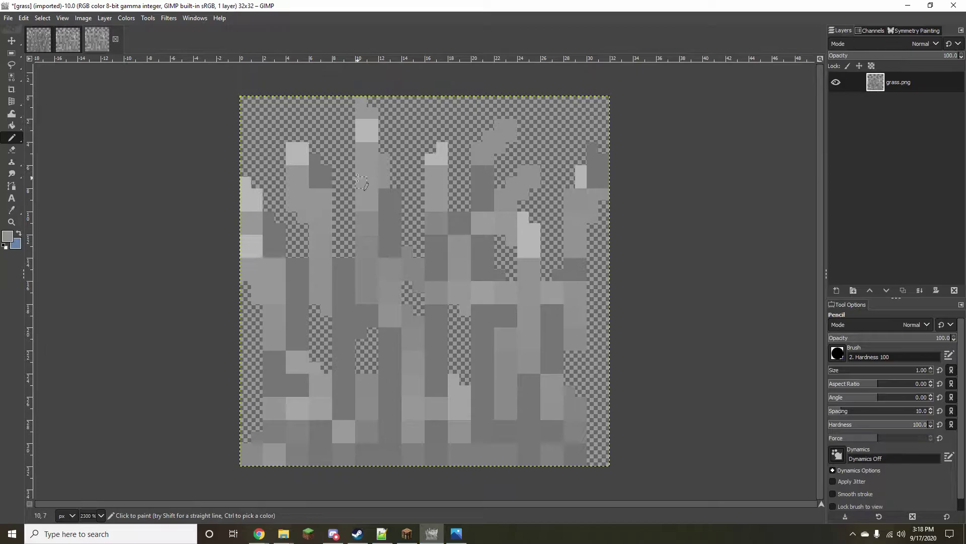
Erase stray corner pixels along the outer gaps on both sides and below the lower middle gap.
left_click(12, 149)
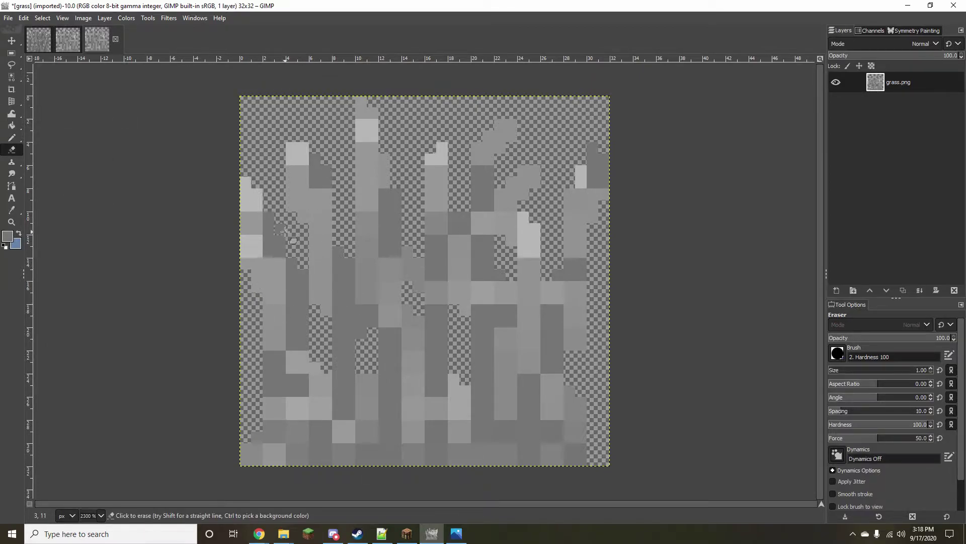
left_click(581, 345)
left_click_drag(268, 391, 268, 367)
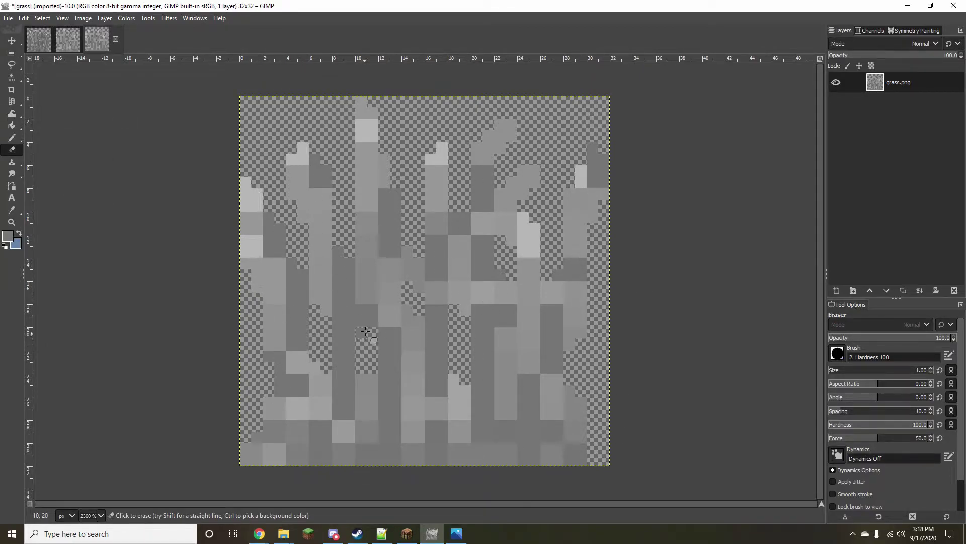
left_click(39, 39)
left_click(104, 39)
left_click(361, 379)
scroll(496, 330, "down", 3)
scroll(497, 333, "up", 3)
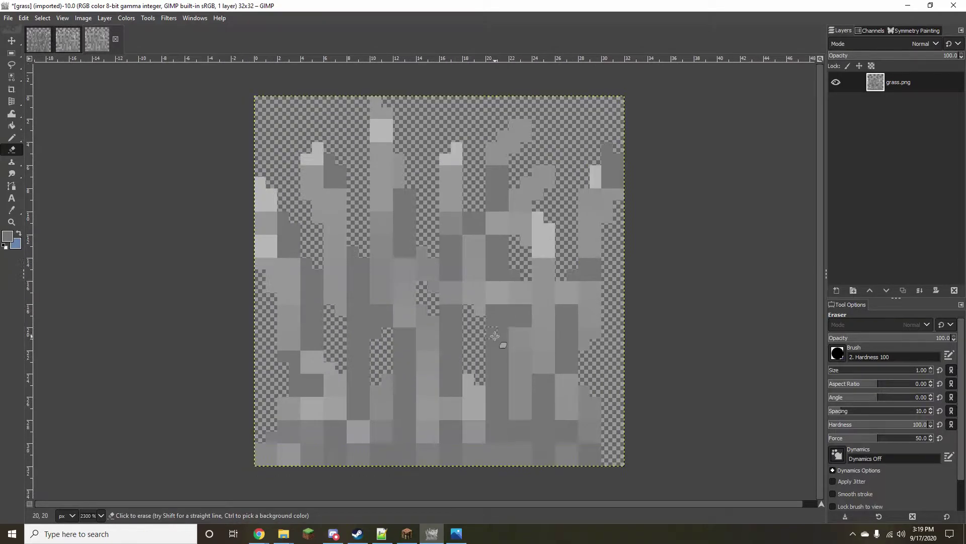
Reshape the diagonal blade tip near the upper right by erasing its outer corners and adding a pencil pixel beneath it.
left_click(527, 124)
left_click(12, 138)
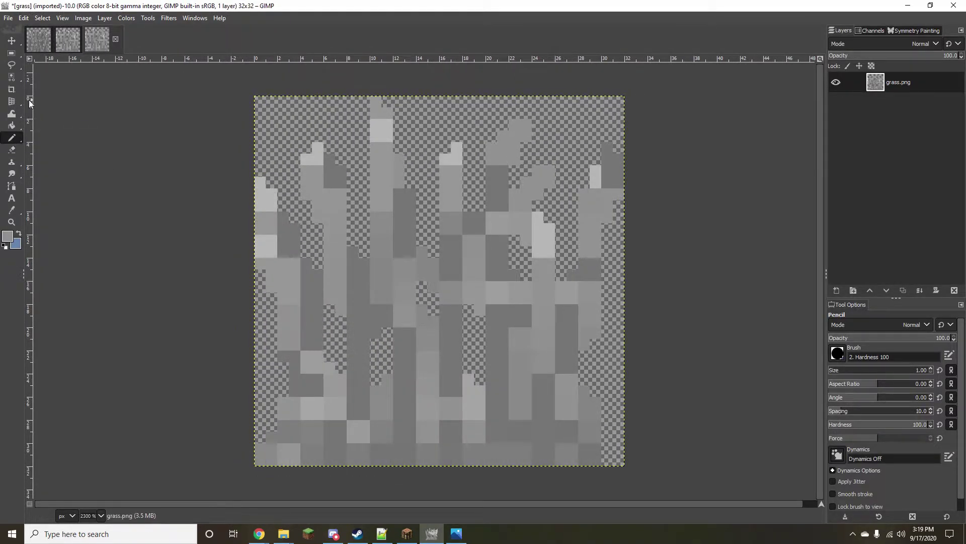
left_click(11, 149)
left_click(526, 125)
left_click(491, 147)
left_click(12, 138)
left_click(526, 147)
left_click(12, 149)
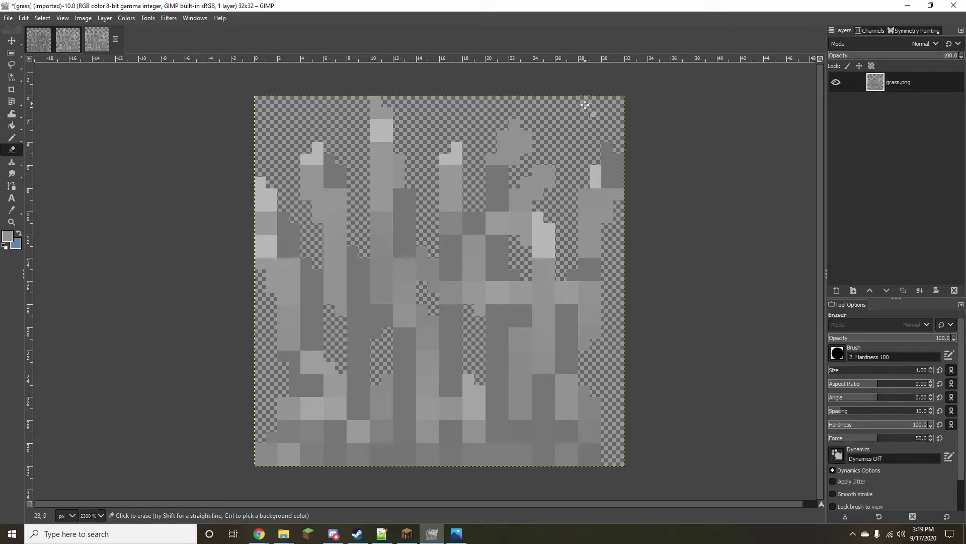
Fill out the underside of the upper-right diagonal tip with grey sampled from it, then erase its outer top corner.
left_click(16, 137)
left_click(515, 136, "ctrl")
left_click(526, 147)
left_click_drag(514, 159, 514, 171)
left_click(11, 150)
left_click(526, 124)
scroll(655, 317, "right", 1)
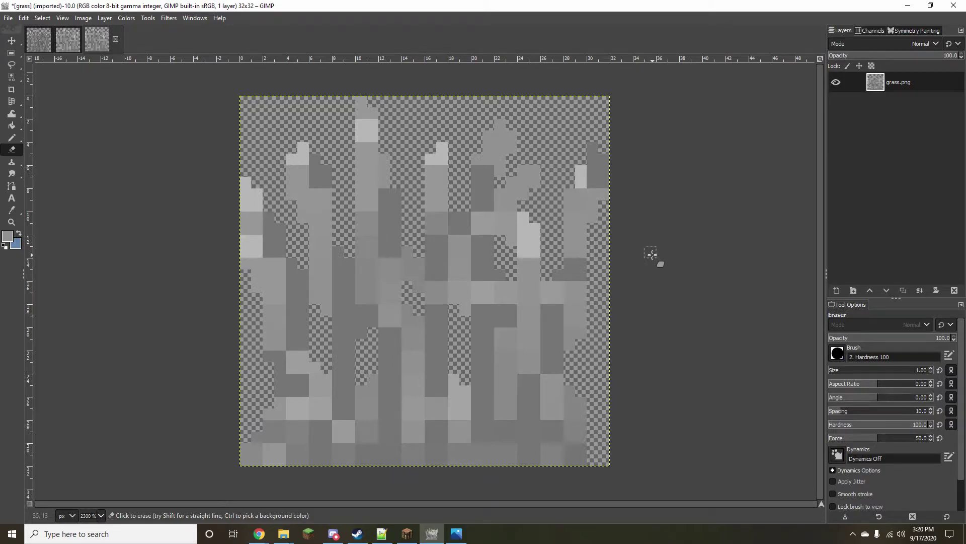
Set the Pencil opacity to 20 and shade the edges of the left and middle blades with a sampled dark grey.
left_click(869, 32)
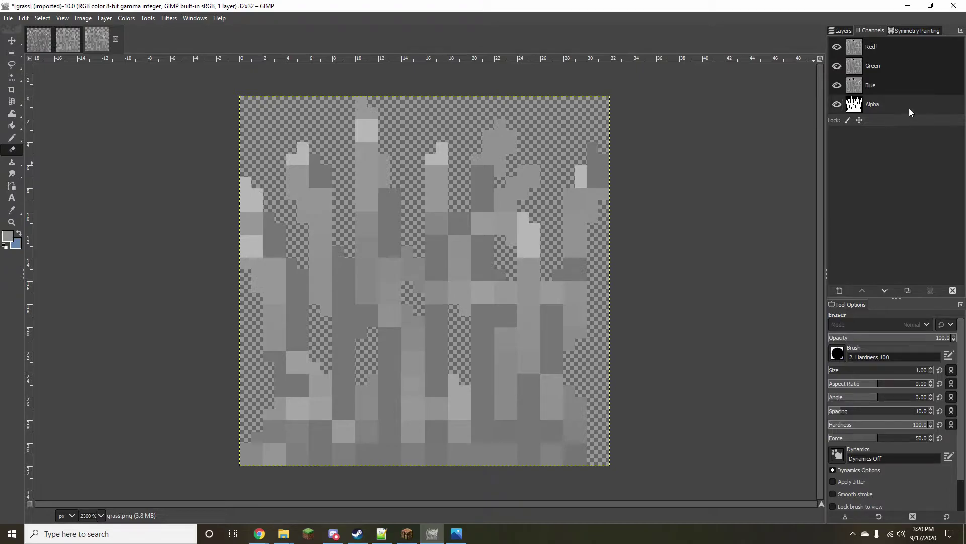
left_click(838, 29)
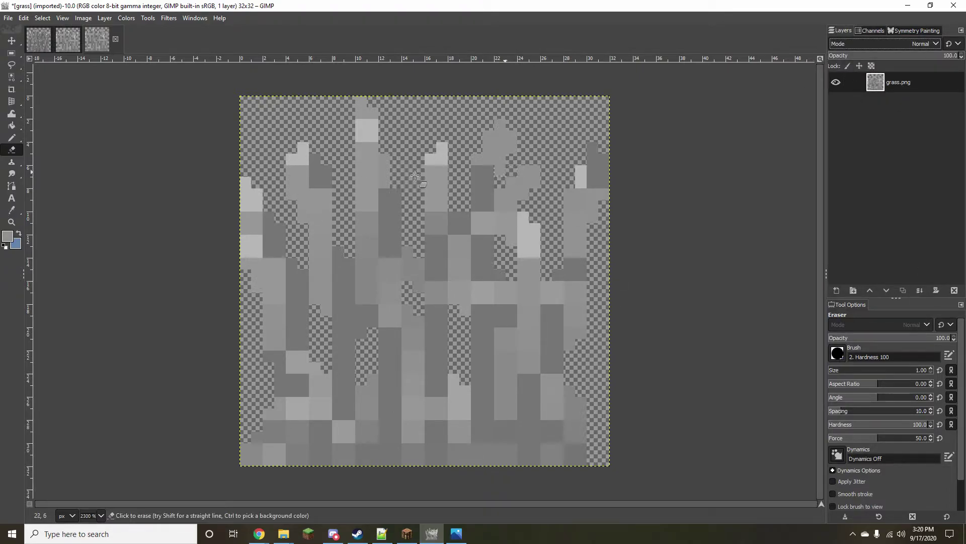
left_click(12, 138)
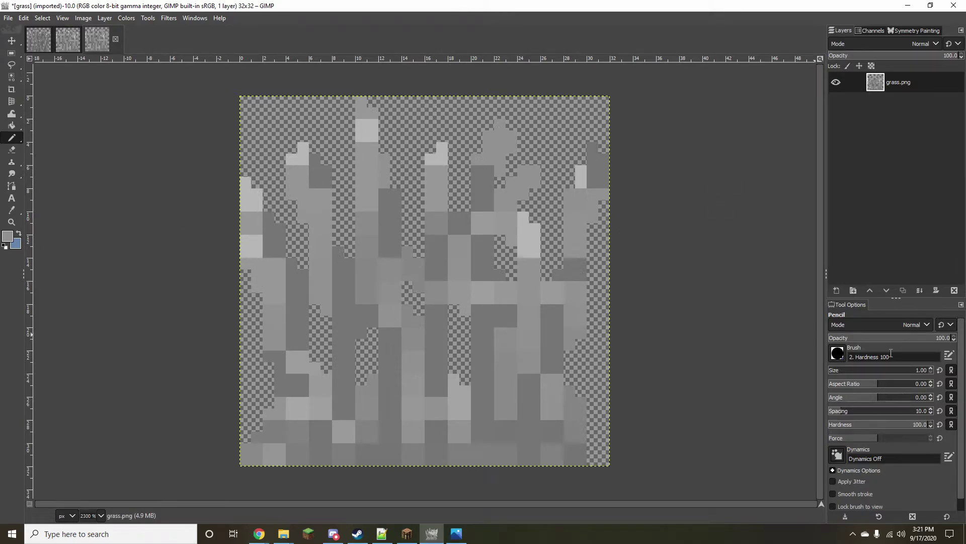
left_click(943, 341)
key("Return")
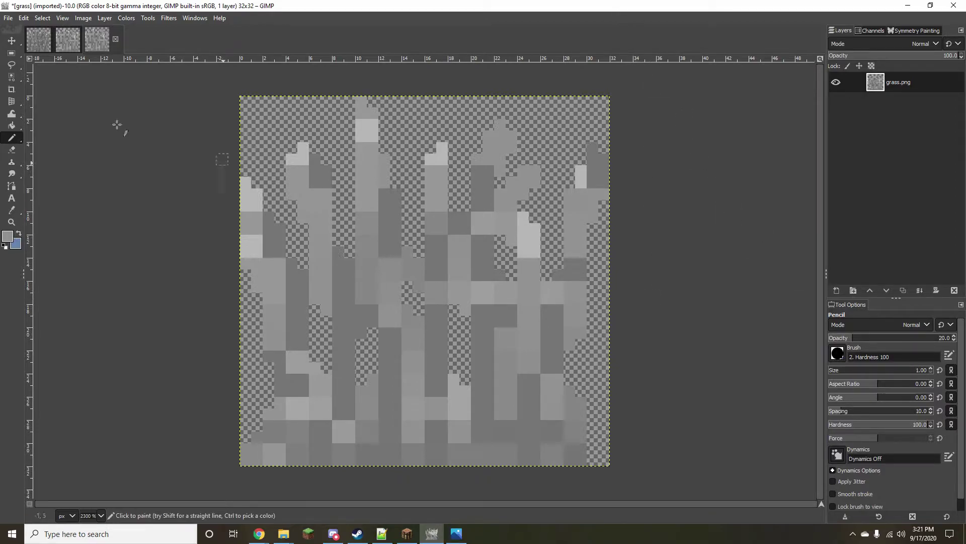
left_click(344, 260, "ctrl")
left_click_drag(327, 231, 326, 264)
left_click_drag(303, 170, 322, 194)
left_click_drag(373, 240, 378, 264)
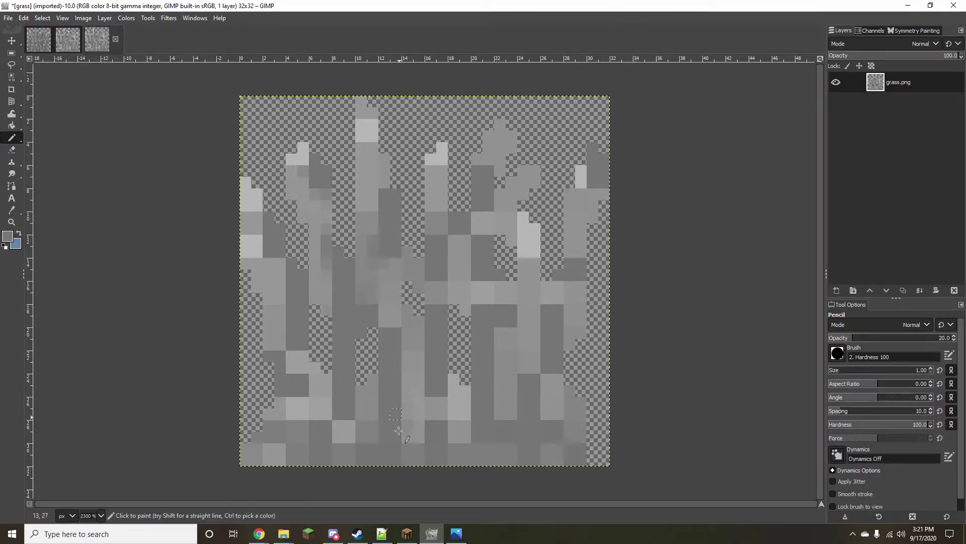
Soften the hard block edges of the lower-left blades and the central crossing with semi-transparent pencil strokes.
left_click_drag(338, 425, 326, 413)
left_click_drag(292, 368, 280, 333)
left_click_drag(269, 263, 280, 275)
left_click(384, 263)
left_click_drag(454, 240, 474, 217)
mouse_move(488, 286)
left_mouse_down()
mouse_move(500, 298)
mouse_move(477, 321)
left_mouse_up()
Shade the edges of the blades on the texture's right half with a grey sampled near the central crossing.
left_click(480, 297, "ctrl")
left_click_drag(488, 368, 488, 403)
left_click_drag(530, 356, 523, 390)
left_click_drag(546, 309, 546, 344)
left_click(581, 274)
left_click(592, 182)
left_click_drag(488, 205, 477, 251)
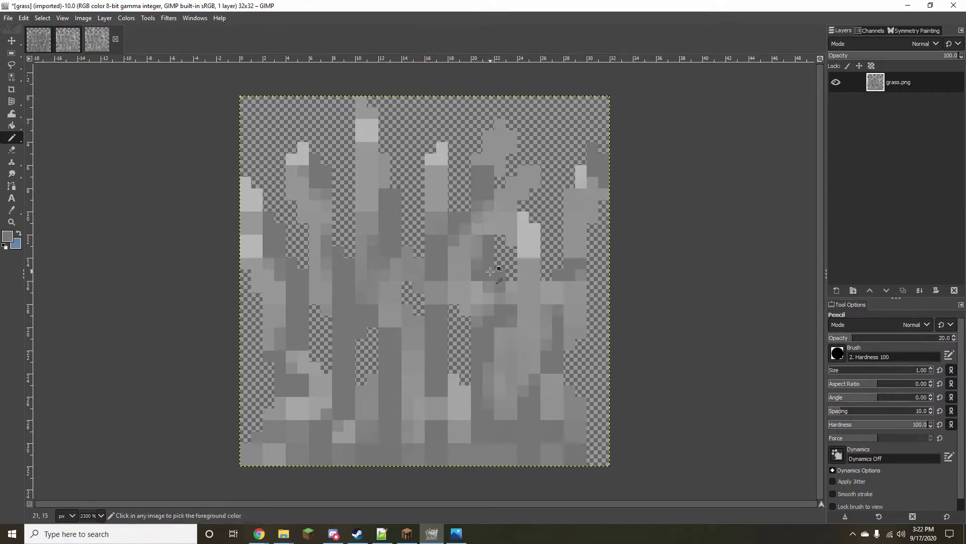
Lighten the lower-left and lower middle blades with semi-transparent strokes of a grey sampled from a bright lower blade.
left_click(291, 356)
left_click(338, 436)
left_click(459, 388, "ctrl")
left_click_drag(430, 391, 423, 345)
left_click_drag(395, 333, 396, 391)
Blend lighter strokes into the upper left, middle and rightmost blades and along the lower-right base.
left_click_drag(372, 310, 350, 275)
left_click_drag(315, 191, 303, 171)
left_click_drag(384, 194, 383, 228)
left_click_drag(430, 238, 441, 275)
left_click(594, 174)
left_click_drag(569, 436, 534, 425)
left_click_drag(512, 425, 500, 437)
Sample a grey from the bottom rows and blend the base of the grass and nearby blade roots with it.
left_click(320, 447, "ctrl")
left_click_drag(442, 443, 339, 448)
left_click_drag(442, 447, 454, 414)
left_click_drag(548, 424, 542, 402)
Sample a grey from a left blade and soften the blocky transitions along the leftmost blades up to their tip.
left_click(279, 311, "ctrl")
left_click_drag(292, 310, 297, 346)
left_click_drag(302, 384, 291, 378)
left_click_drag(257, 252, 247, 196)
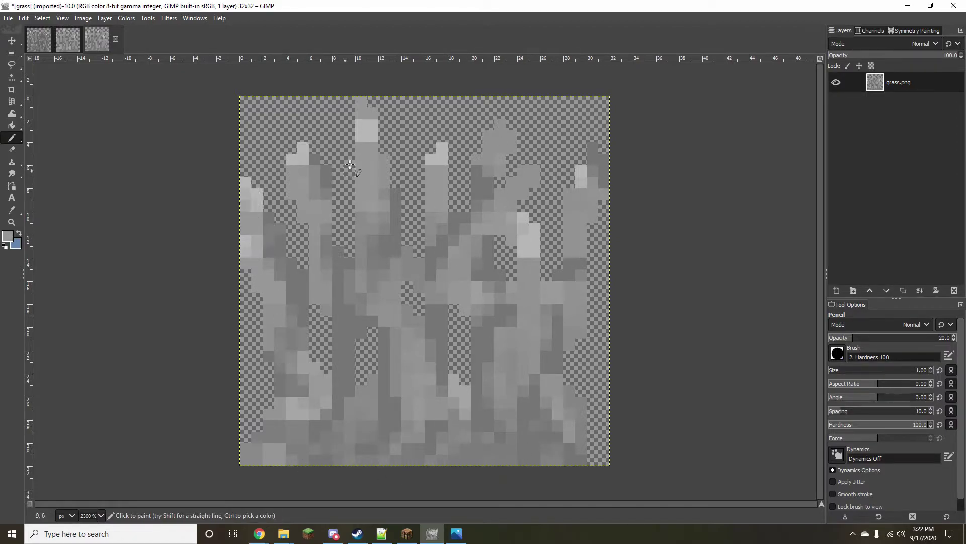
Tone down parts of the bright tips and soften the rightmost blade and central gap edges with the sampled grey.
left_click_drag(361, 135, 373, 134)
left_click_drag(431, 159, 441, 159)
left_click_drag(532, 239, 523, 248)
left_click_drag(593, 159, 589, 183)
left_click(569, 264)
left_click_drag(442, 310, 442, 324)
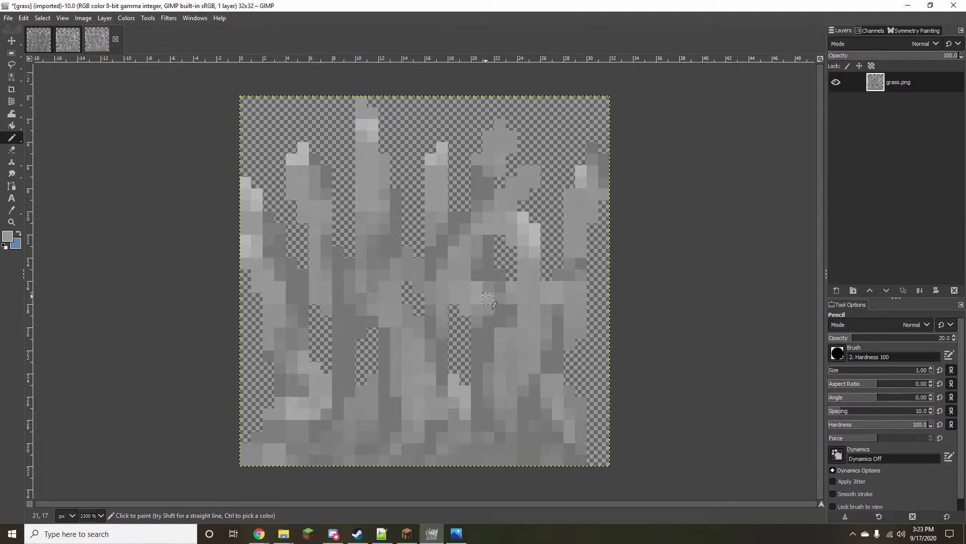
Switch to the Paintbrush at 30 opacity and shade pixels on the lower middle, central and lower-left blades.
left_click(547, 379)
left_click(40, 137)
left_click(394, 390)
left_click(444, 402)
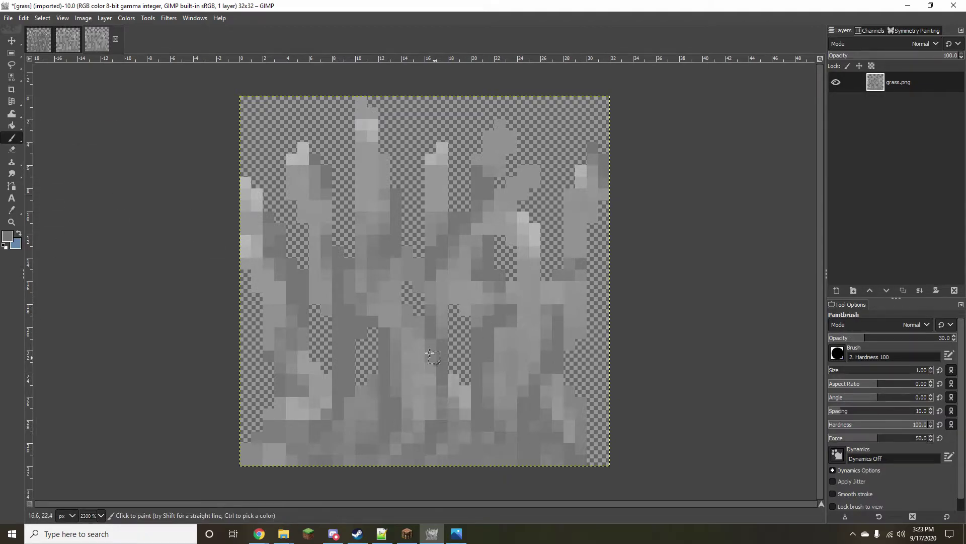
left_click(430, 354)
left_click(489, 297)
left_click_drag(501, 333, 501, 346)
left_click(257, 229)
left_click_drag(305, 406, 318, 415)
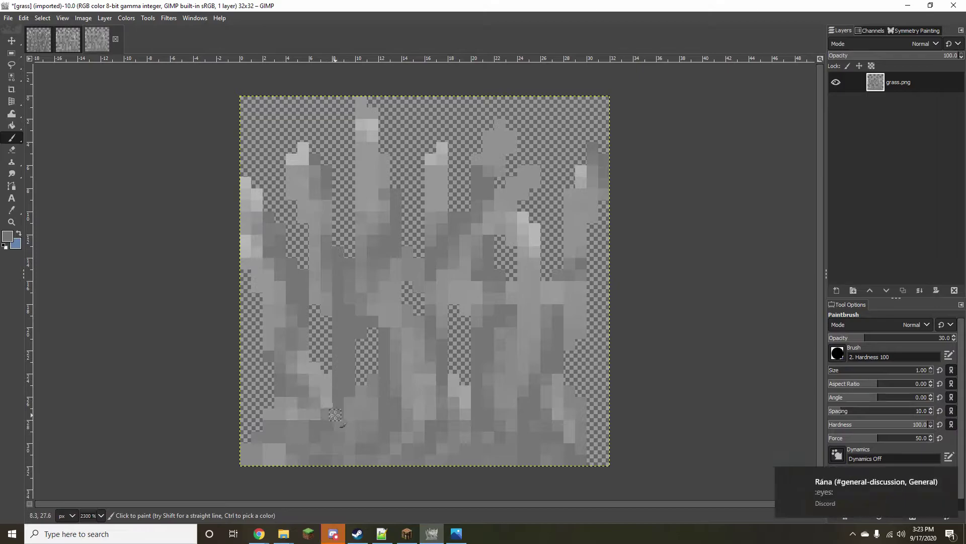
Sample light grey from the leftmost blade's tip and extend highlights on the left, middle and rightmost blade tips.
left_click(255, 201, "ctrl")
left_click_drag(292, 170, 292, 182)
left_click(361, 113)
left_click(430, 170)
left_click_drag(569, 205, 593, 170)
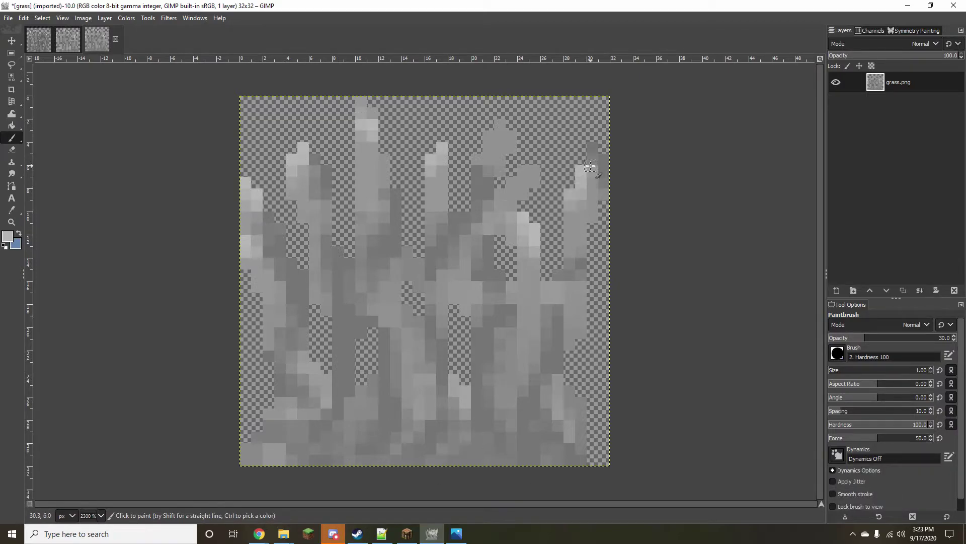
left_click(592, 161)
left_click(431, 182)
left_click(303, 167)
left_click(269, 217)
Sample the bright tip grey from the original tallgrass image and paint highlights on the lower-left blades of the grass image.
left_click(68, 39)
left_click(255, 200, "ctrl")
left_click(103, 39)
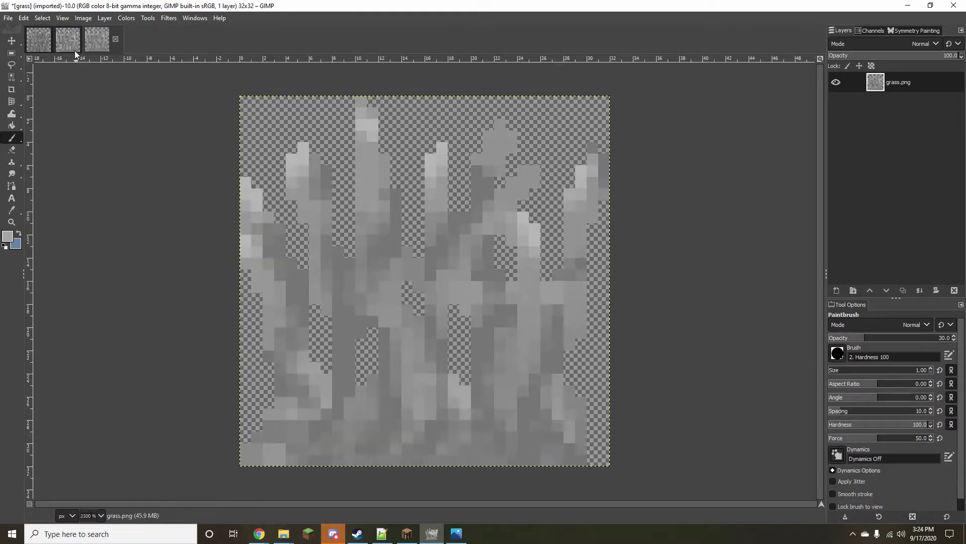
left_click(292, 345)
mouse_move(303, 402)
left_mouse_down()
mouse_move(293, 423)
mouse_move(303, 437)
left_mouse_up()
left_click_drag(350, 425, 350, 402)
Check the tallgrass original, blend the central horizontal blade, and sample a light grey from the original's lower blade.
left_click(69, 42)
left_click(98, 40)
left_click_drag(477, 298, 512, 287)
left_click(68, 39)
left_click(453, 401, "ctrl")
left_click(104, 40)
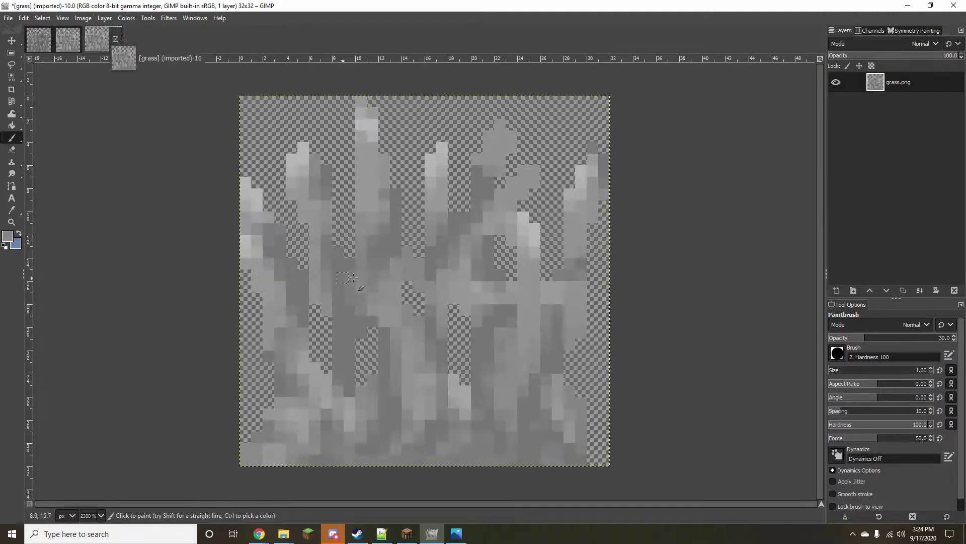
Return to the Pencil and blend the bottom-left corner and the long lower-right blade with a sampled grey.
mouse_move(11, 138)
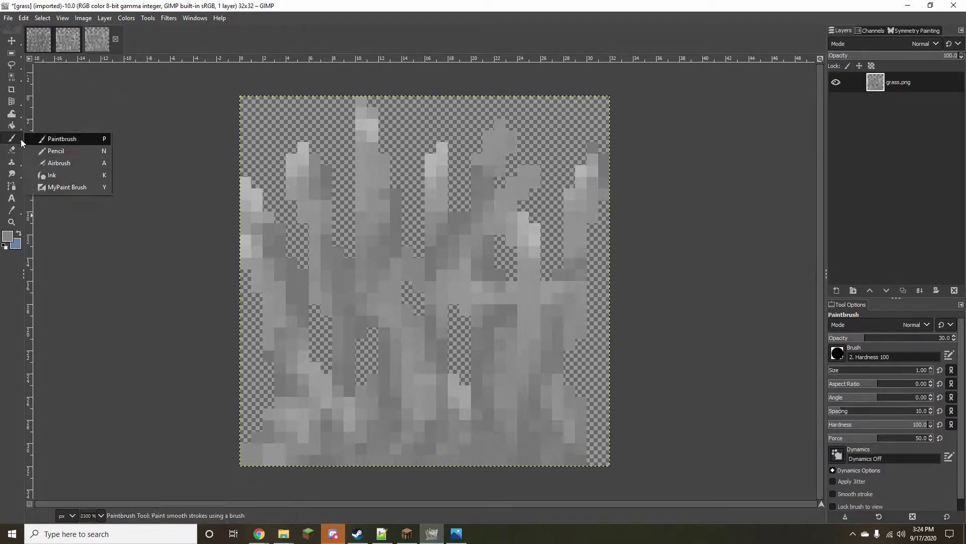
left_click(56, 149)
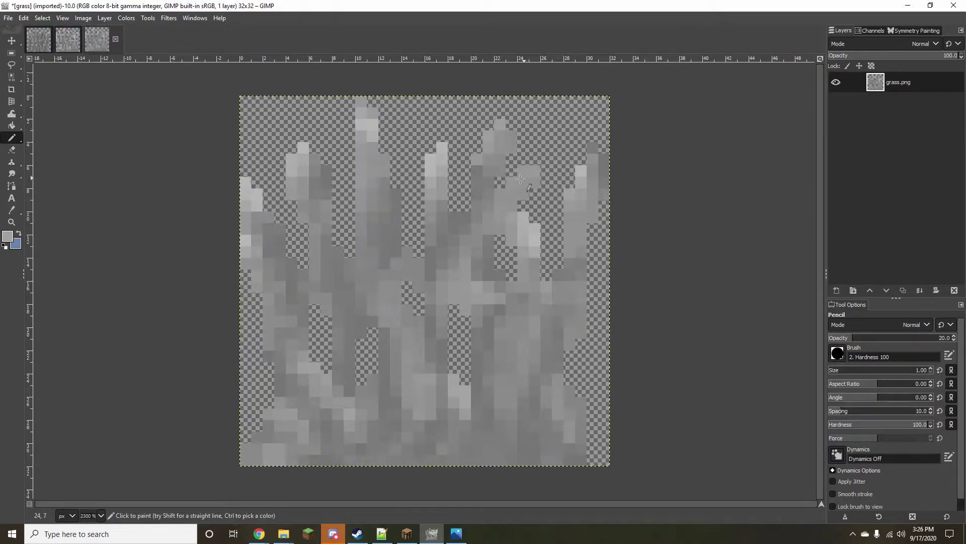
left_click(291, 378, "ctrl")
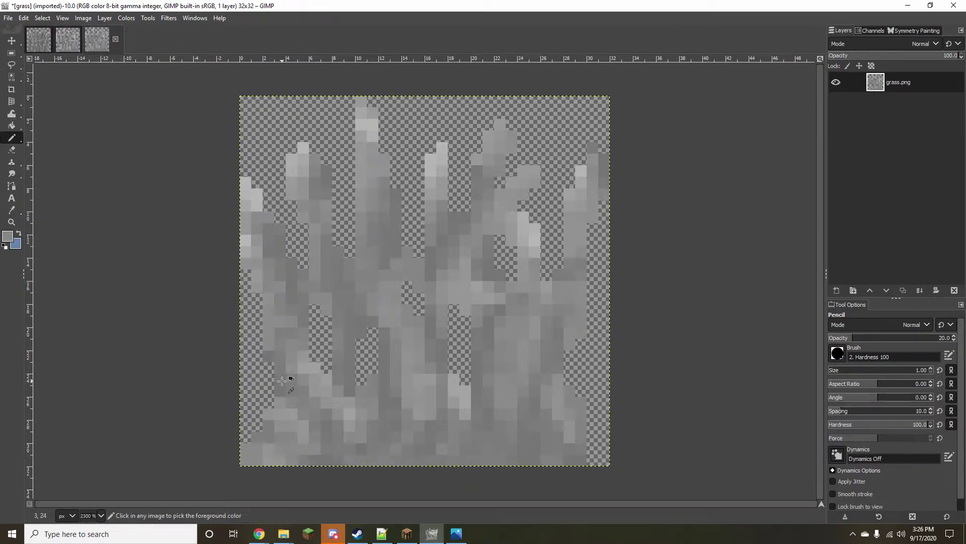
left_click_drag(282, 448, 246, 461)
left_click_drag(499, 405, 508, 311)
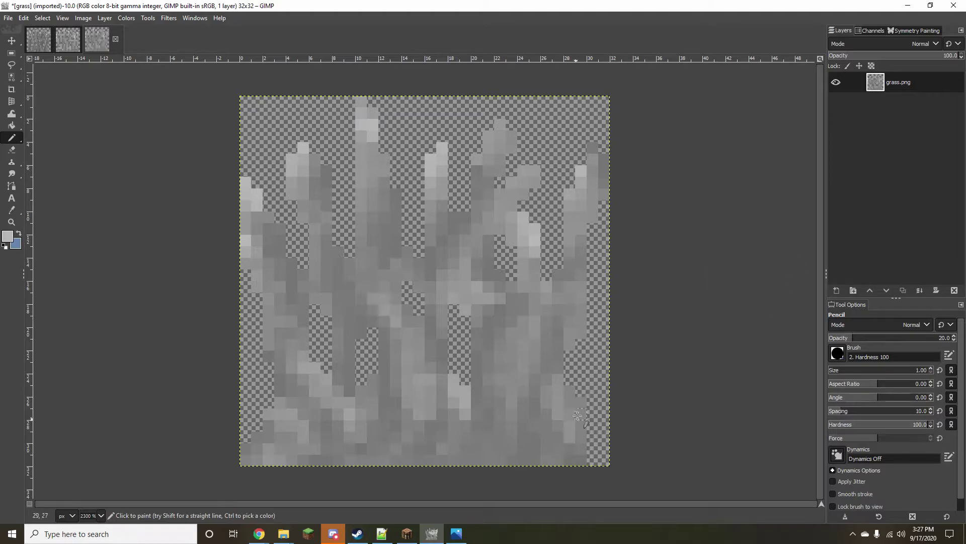
Sample a grey from the tallgrass original and stroke it along the tall middle blade and the blade left of it.
left_click(69, 39)
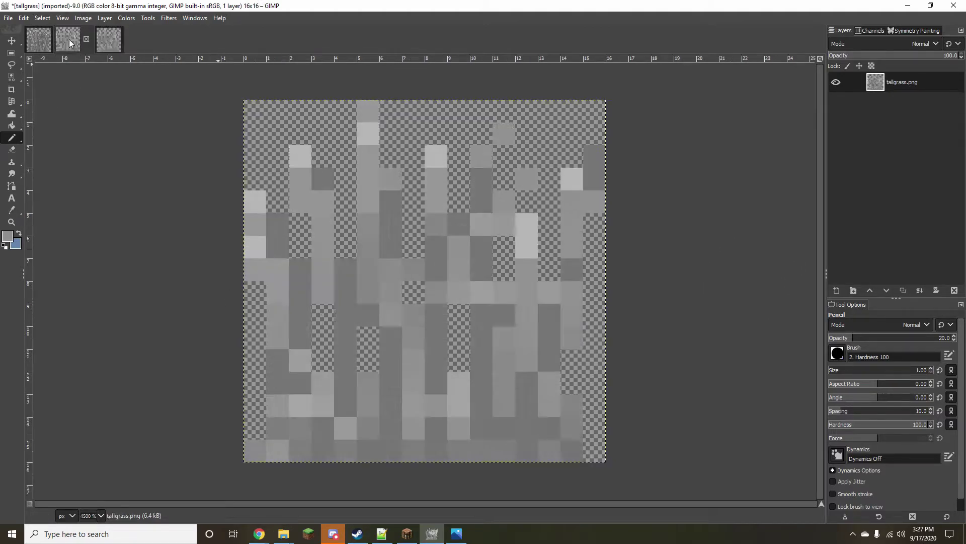
left_click(382, 174, "ctrl")
left_click(107, 40)
left_click_drag(361, 227, 372, 287)
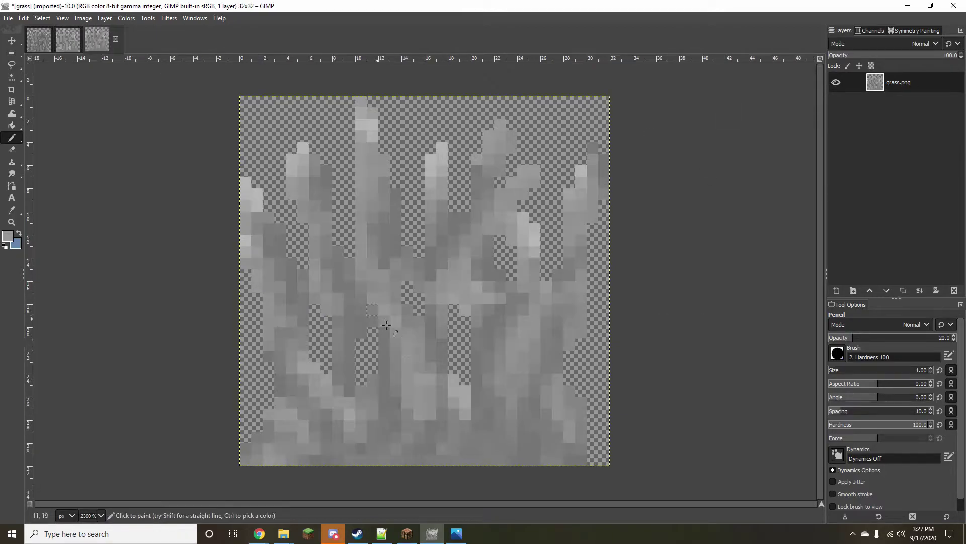
left_click_drag(338, 345, 336, 285)
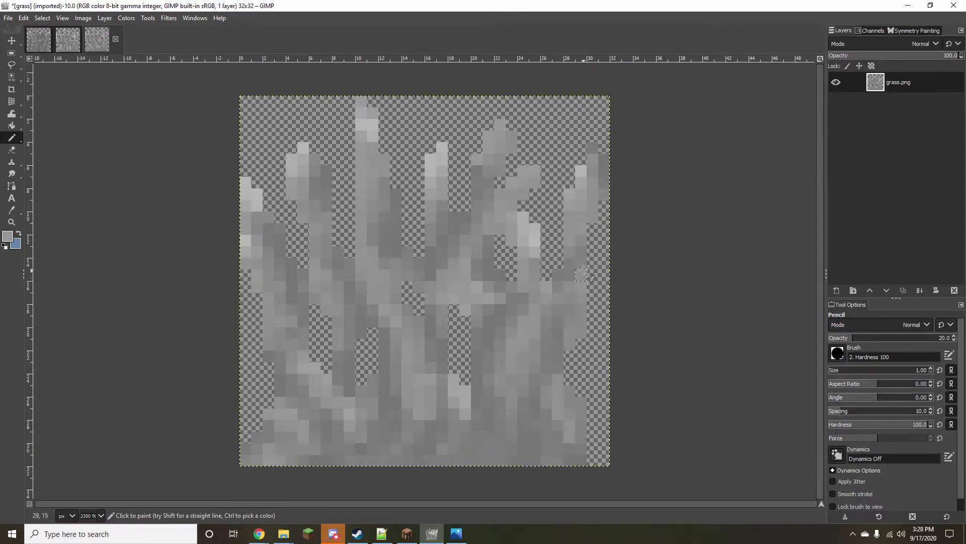
Compare with the tallgrass original, sample a grey from it, and blend the lower middle and lower-left blades.
scroll(467, 286, "down", 2)
scroll(467, 286, "up", 2)
left_click(68, 40)
left_click(99, 41)
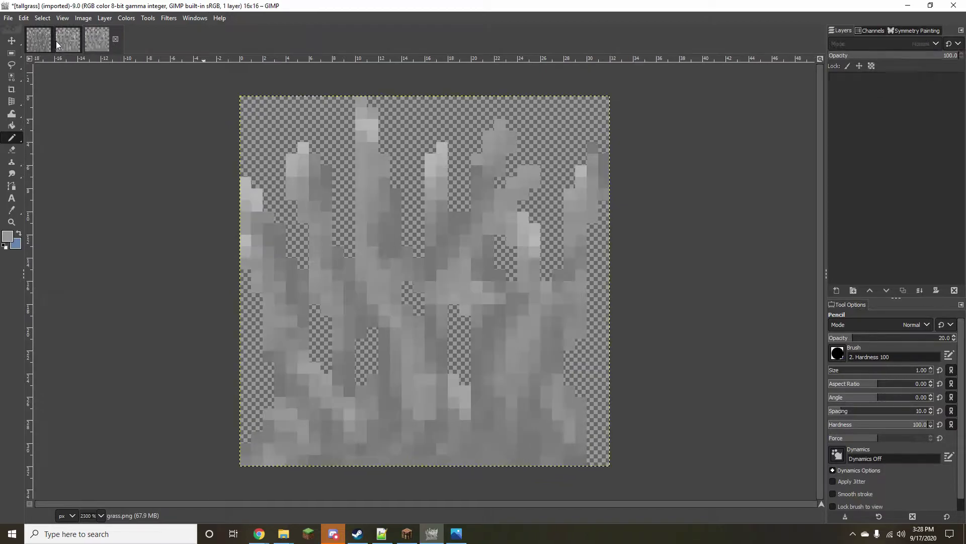
left_click(300, 335, "ctrl")
left_click(105, 41)
left_click_drag(443, 370, 441, 388)
left_click_drag(304, 416, 314, 432)
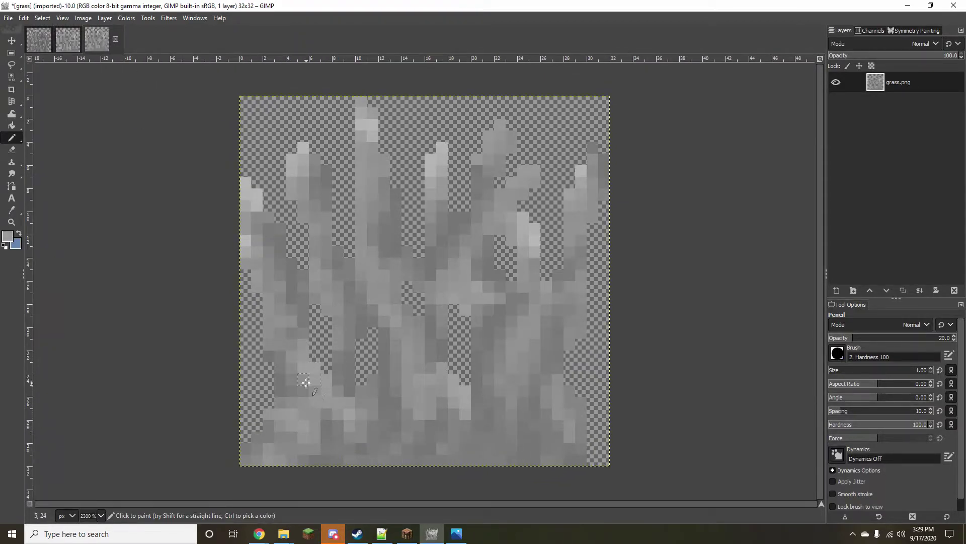
left_click_drag(306, 382, 303, 390)
left_click(286, 391, "ctrl")
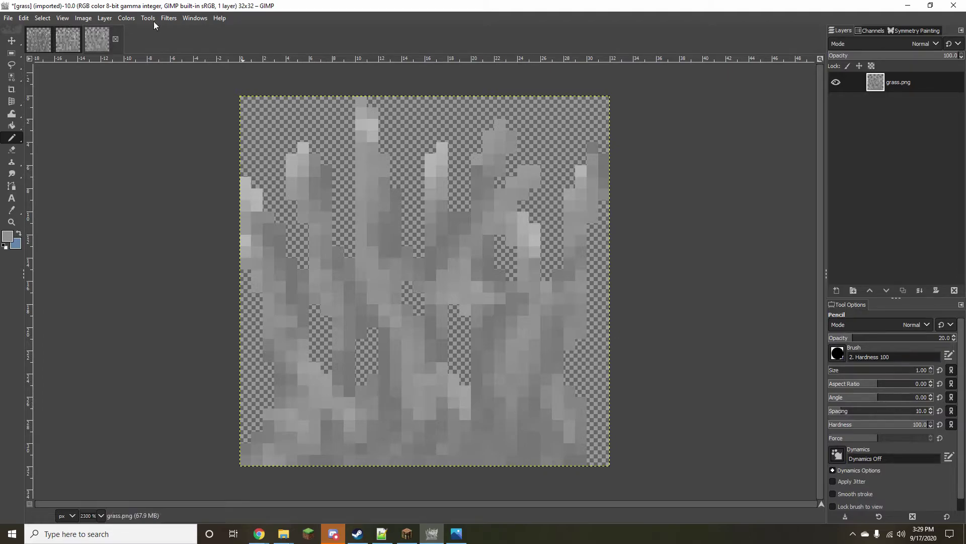
Sharpen the grass texture using Unsharp Mask with radius 2, then compare it with the tallgrass original.
left_click(168, 18)
mouse_move(214, 97)
left_click(365, 186)
left_click_drag(190, 226, 99, 226)
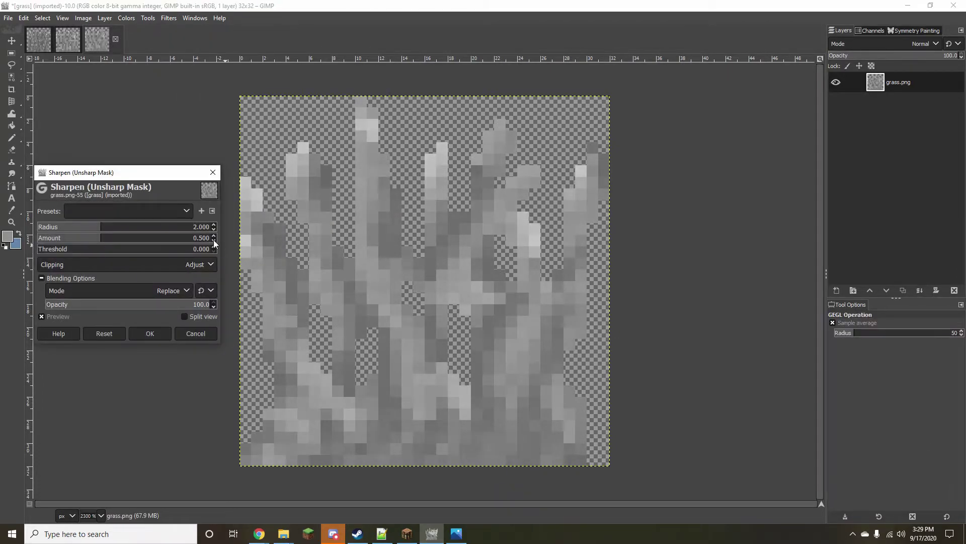
left_click(214, 240)
left_click(214, 235)
left_click(150, 333)
left_click(67, 39)
left_click(102, 39)
Apply HSV Noise to the texture with dulling 8, hue 0, saturation 0 and value 0.050.
left_click(169, 18)
mouse_move(214, 132)
left_click(348, 143)
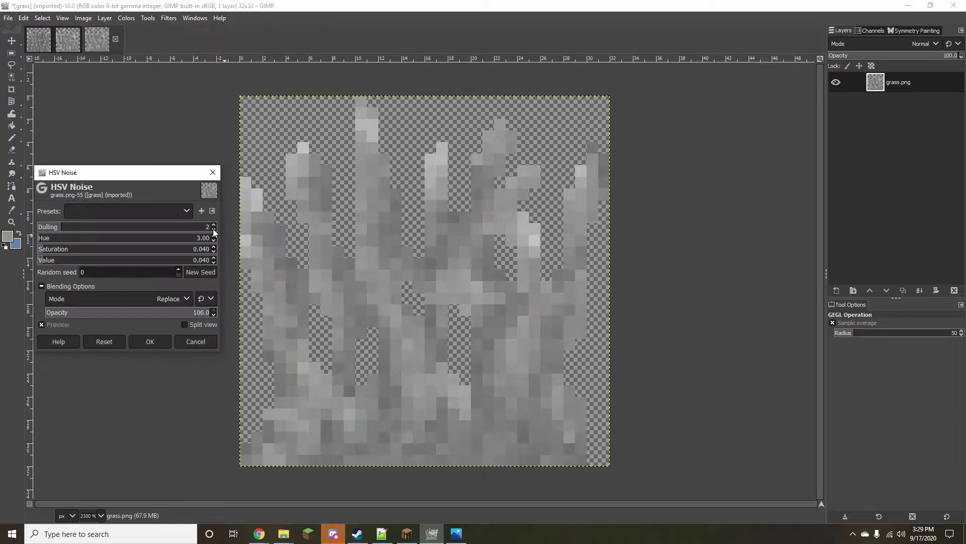
left_click(214, 224)
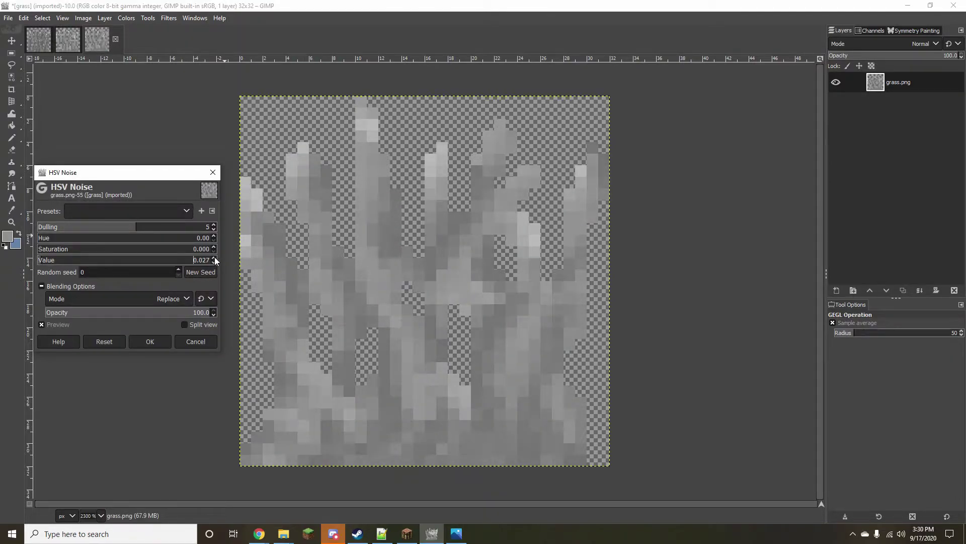
double_click(215, 224)
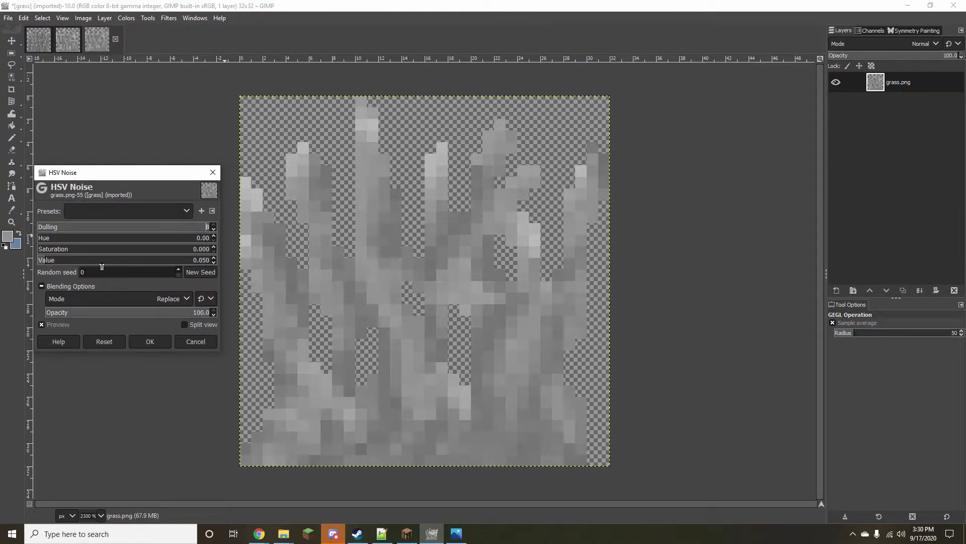
left_click(149, 341)
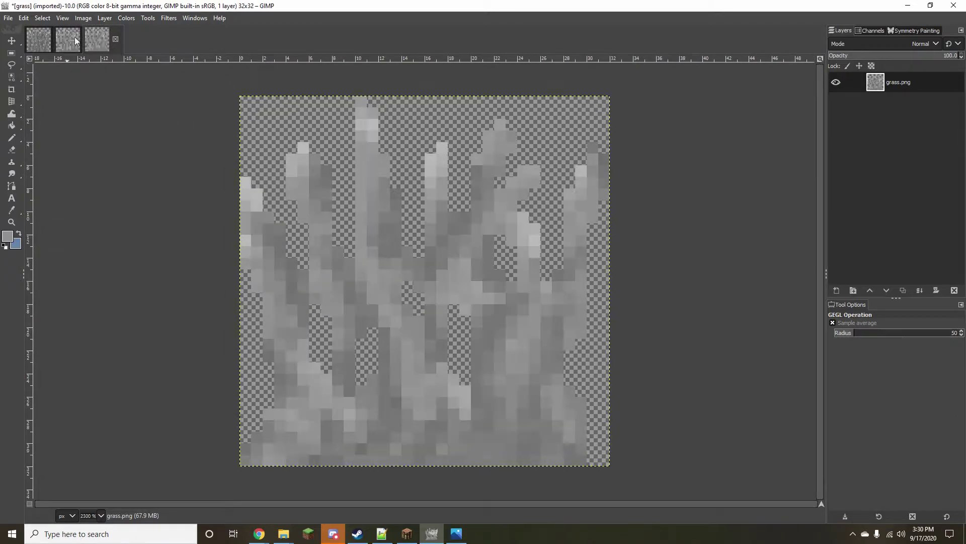
Brighten pixels on the far-left blade and the rightmost blade's tip with the Pencil, sample a grey, and compare with the tallgrass original.
key("n")
left_click_drag(245, 263, 256, 229)
left_click_drag(581, 196, 593, 165)
left_click(583, 219, "ctrl")
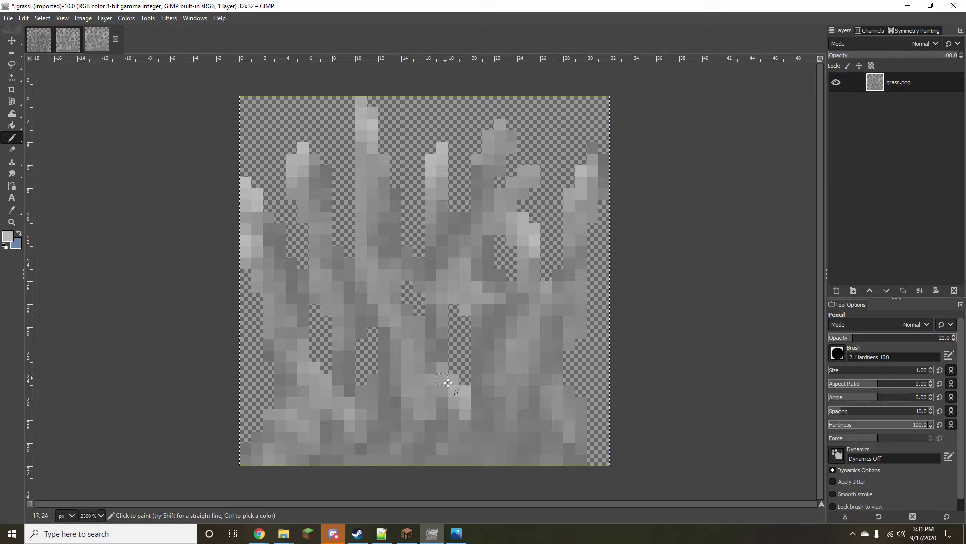
left_click(69, 39)
left_click(96, 39)
Sample greys from the central, upper and lower-middle blades for retouching, and compare the grass texture with the tallgrass original.
scroll(557, 265, "down", 1)
scroll(561, 265, "up", 1)
left_click(457, 256, "ctrl")
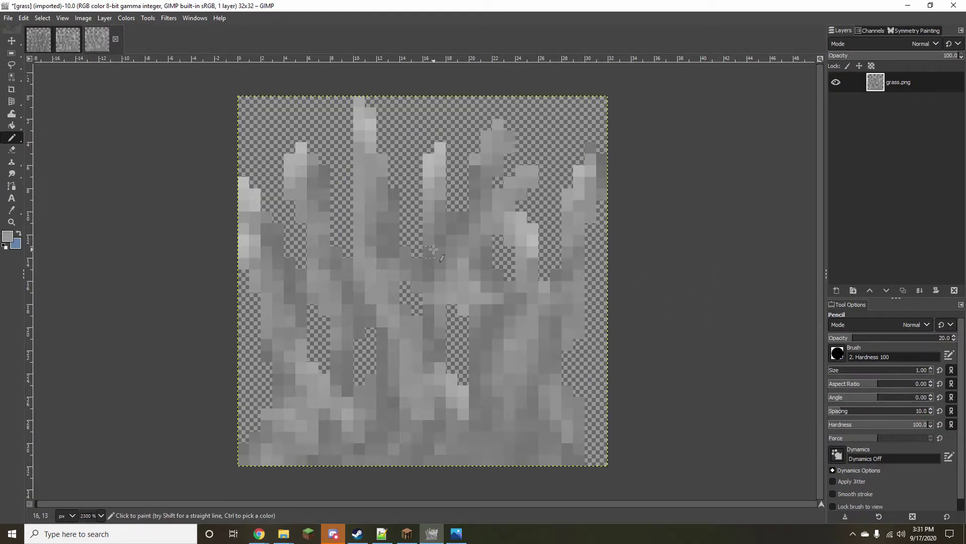
left_click(474, 172, "ctrl")
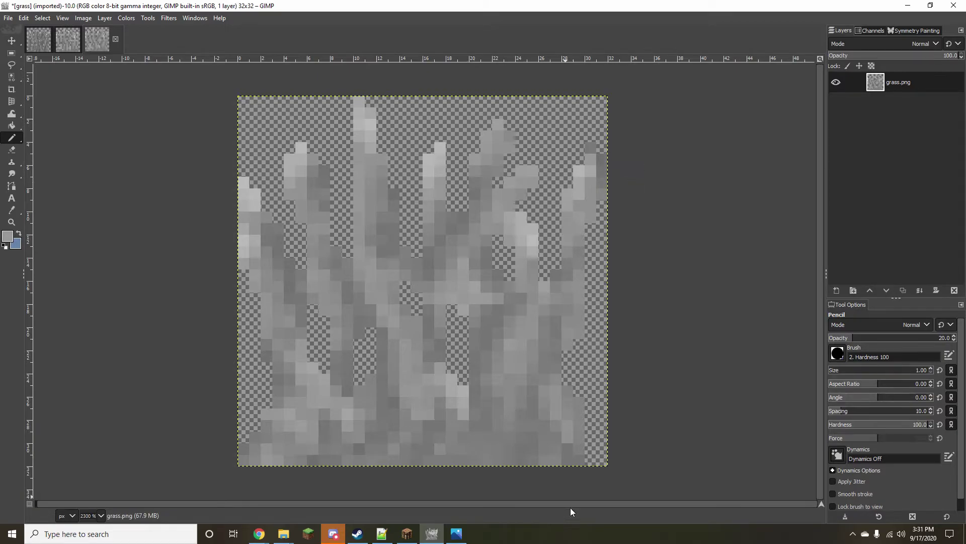
left_click(383, 409, "ctrl")
left_click(402, 399, "ctrl")
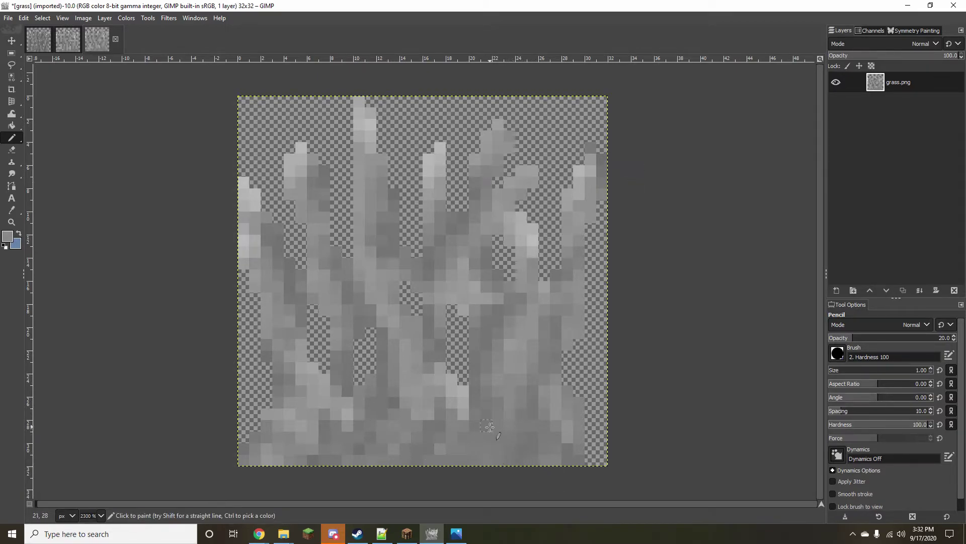
left_click(68, 39)
left_click(97, 41)
left_click(122, 19)
left_click(135, 286)
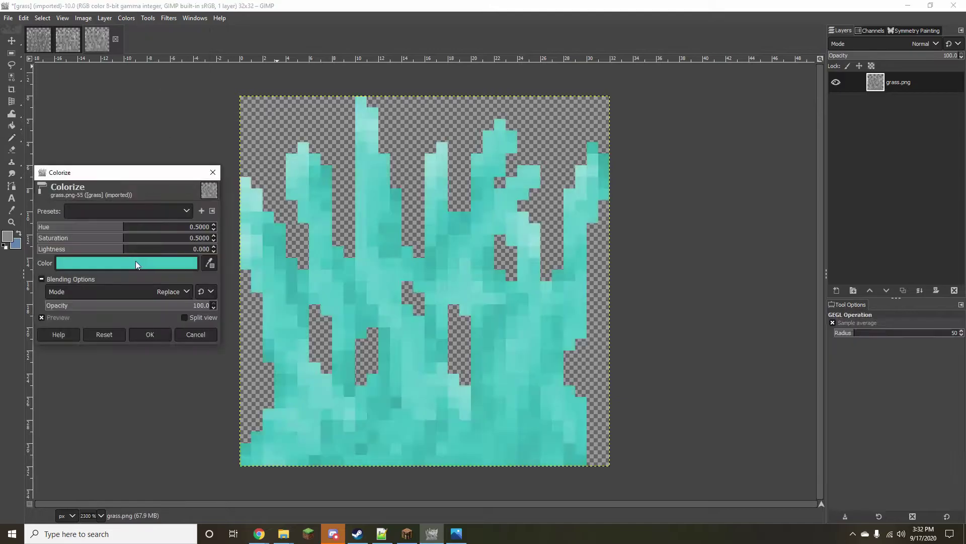
left_click(195, 334)
Desaturate the grass texture with Hue-Saturation and compare it with the tallgrass original.
left_click(127, 19)
left_click(144, 66)
left_click_drag(126, 360, 44, 361)
left_click(147, 442)
left_click(68, 43)
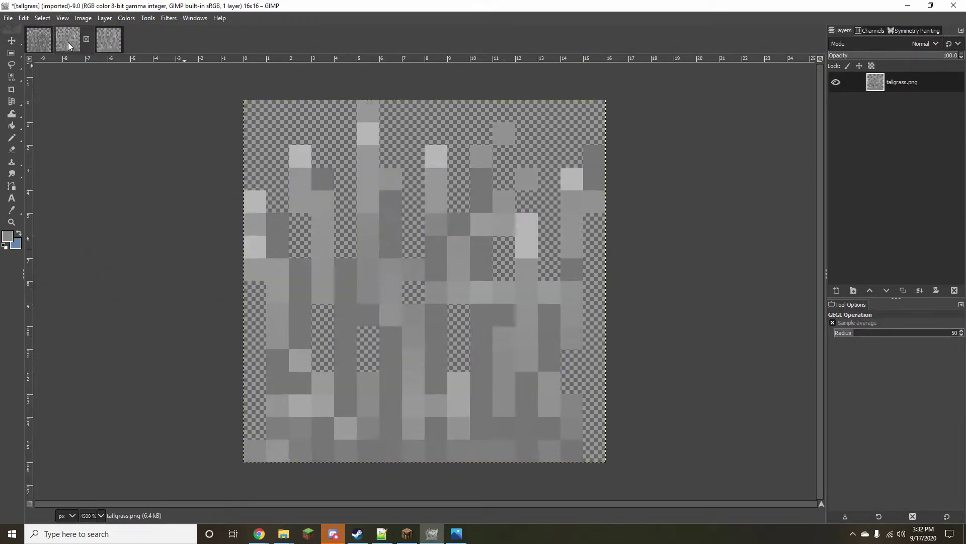
left_click(110, 38)
left_click(68, 40)
left_click(110, 39)
Switch to Minecraft, return to the world from the game menu, and reload the resource packs.
left_click(406, 534)
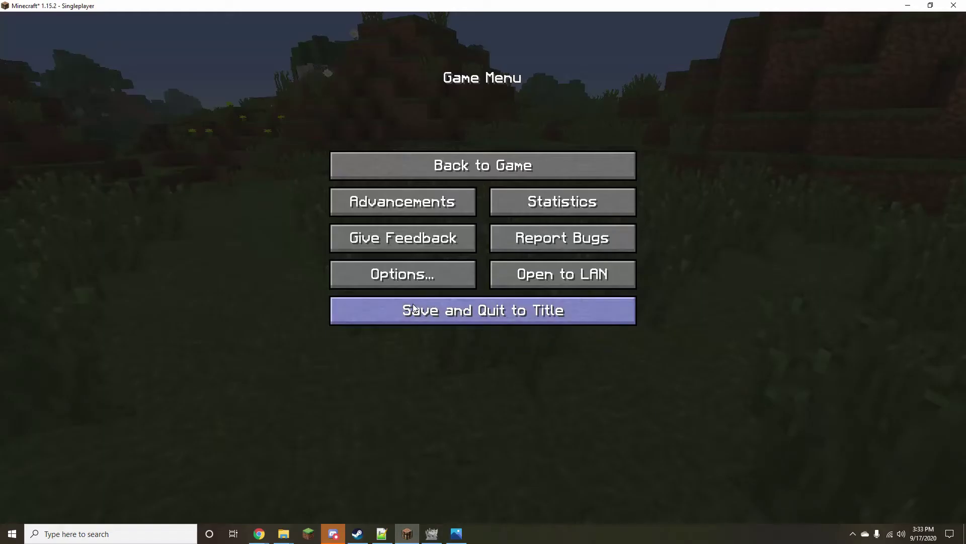
left_click(415, 283)
key("Escape")
left_click(469, 177)
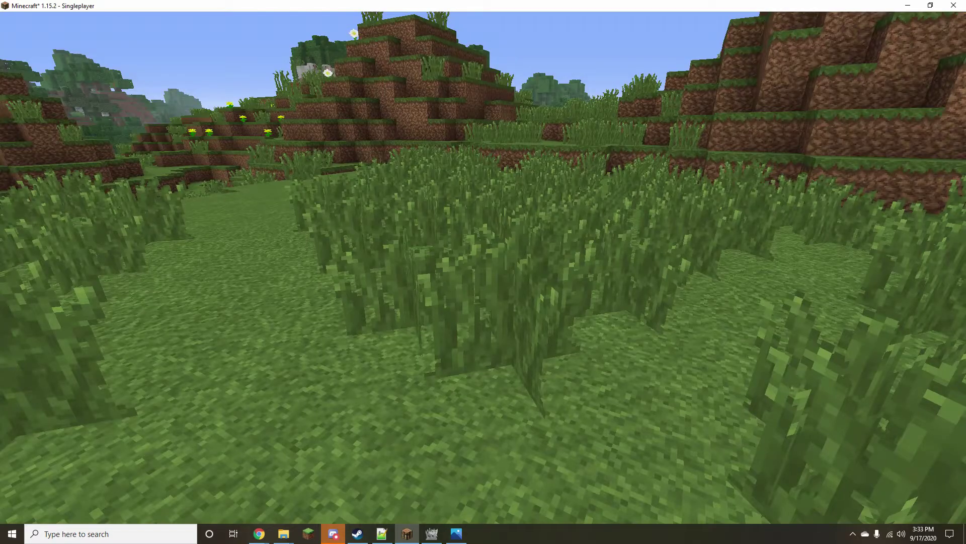
key("F3+t")
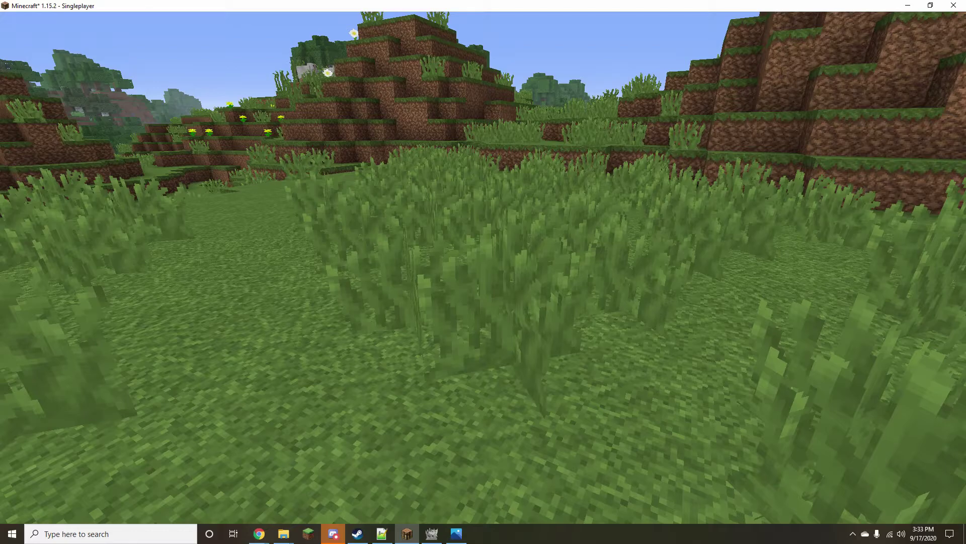
Disable the custom resource pack in the game options and return to the world.
key("Escape")
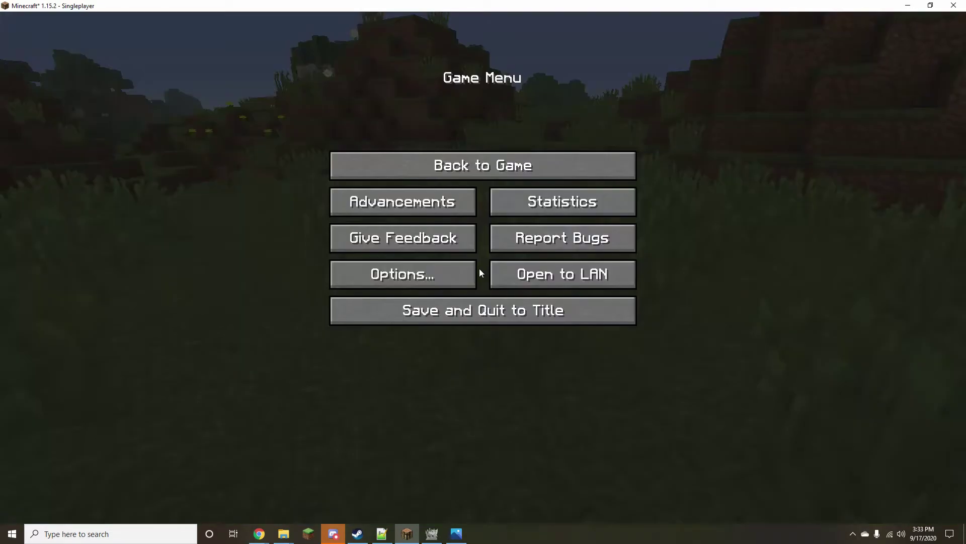
left_click(471, 272)
left_click(392, 285)
left_click(534, 159)
left_click(582, 466)
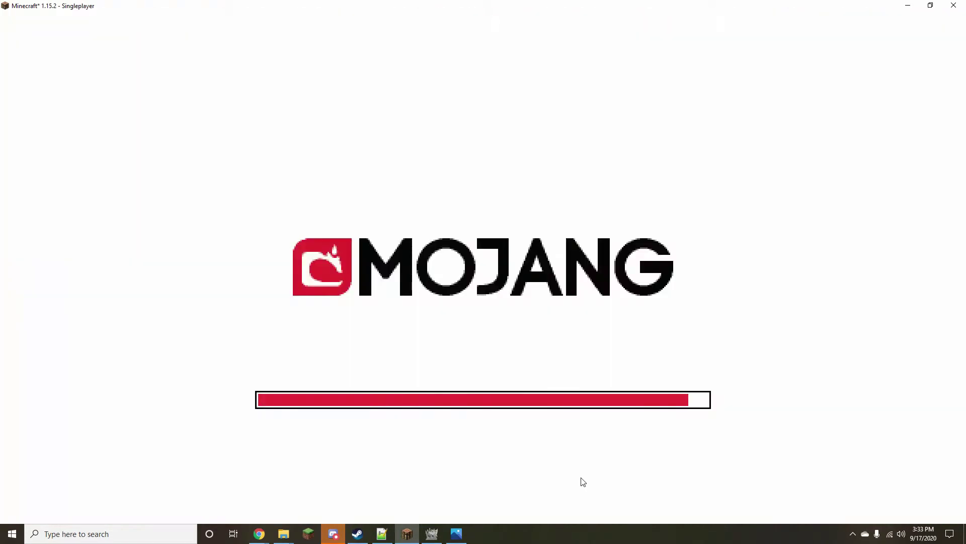
key("Escape")
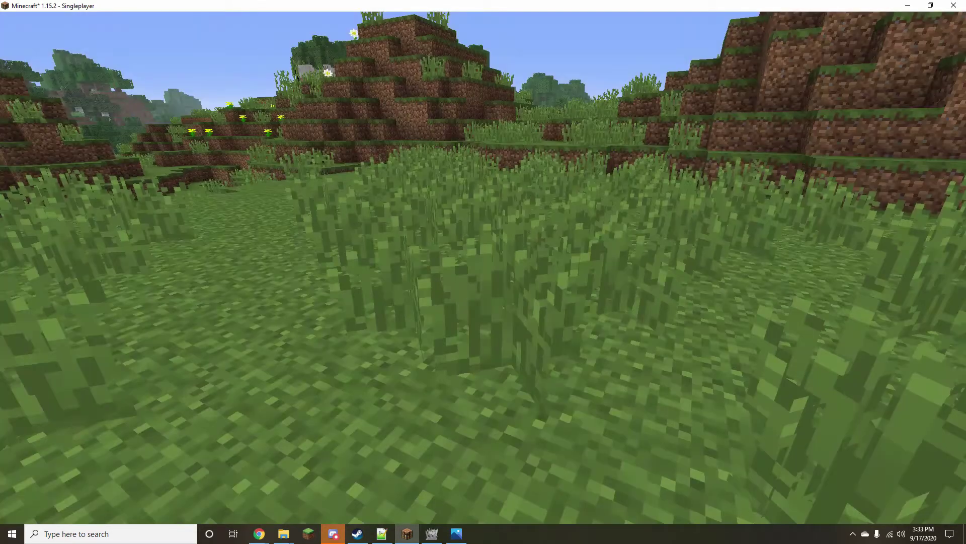
Pause the game, bring up the screenshots folder, and open 2020-09-17_15.33.49.png in Photos.
key("Escape")
mouse_move(462, 538)
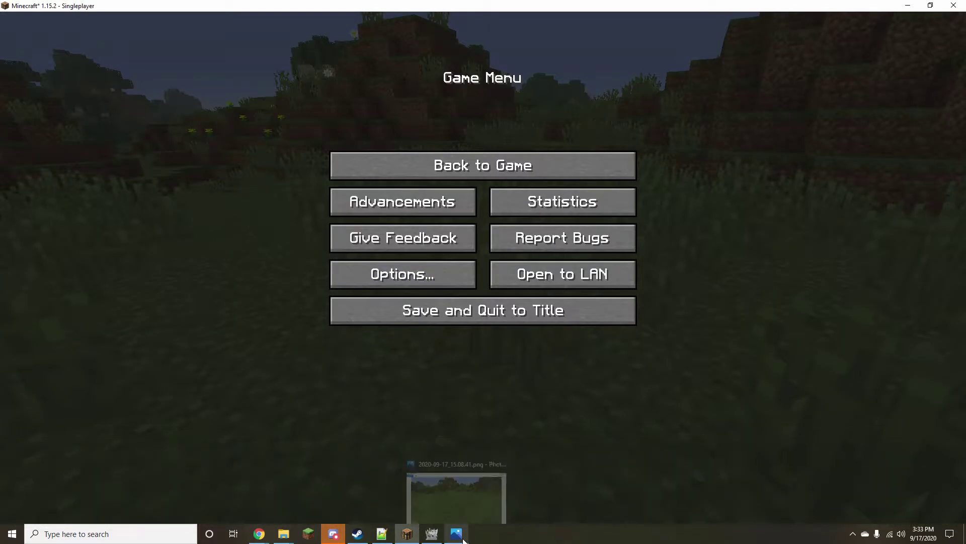
mouse_move(284, 534)
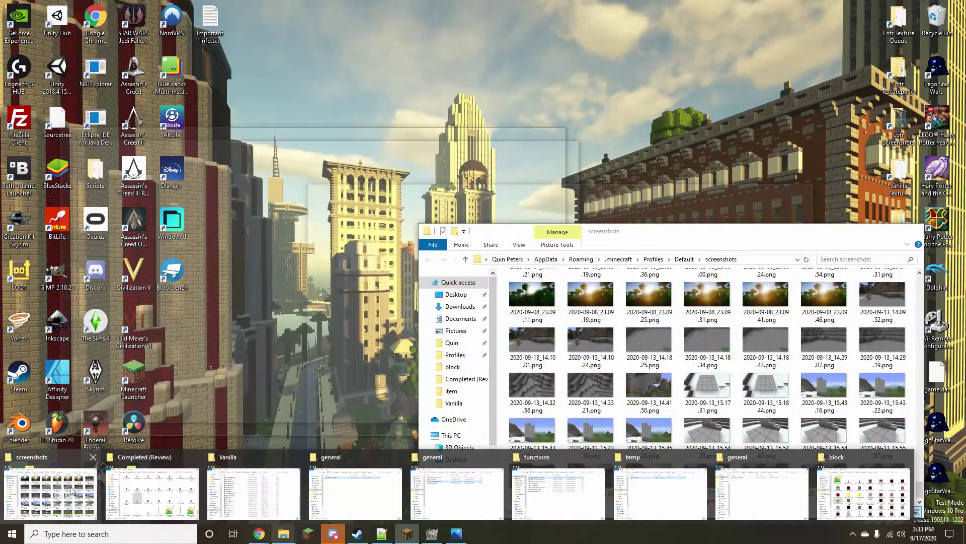
left_click(73, 492)
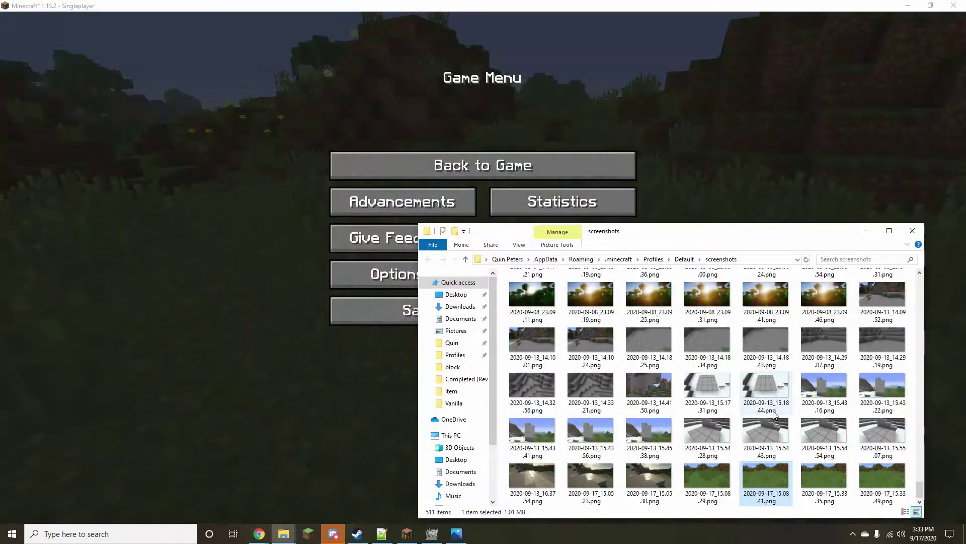
right_click(880, 480)
mouse_move(856, 353)
left_click(739, 393)
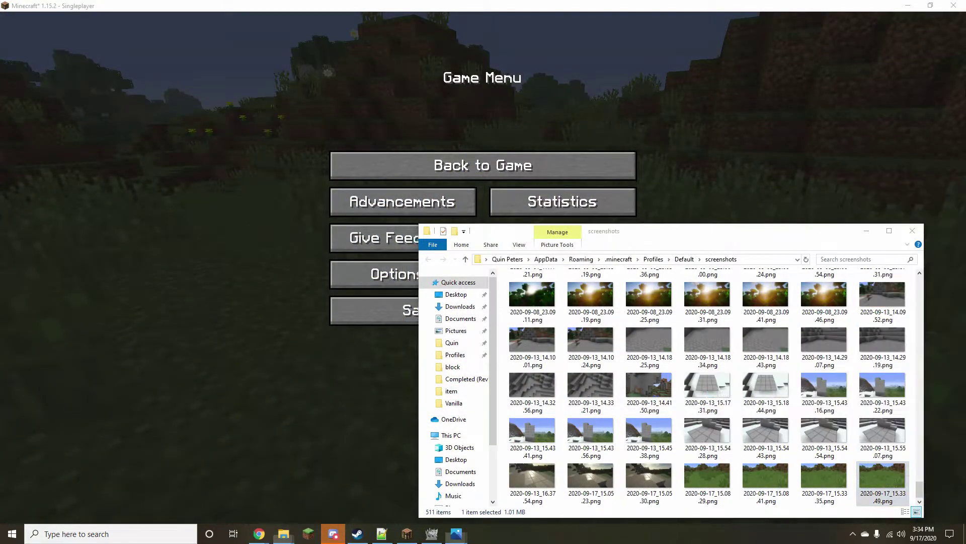
Flip back and forth through the game screenshots in Photos to compare the custom grass with the default grass.
key("Left")
key("Left")
key("Left")
key("Left")
key("Left")
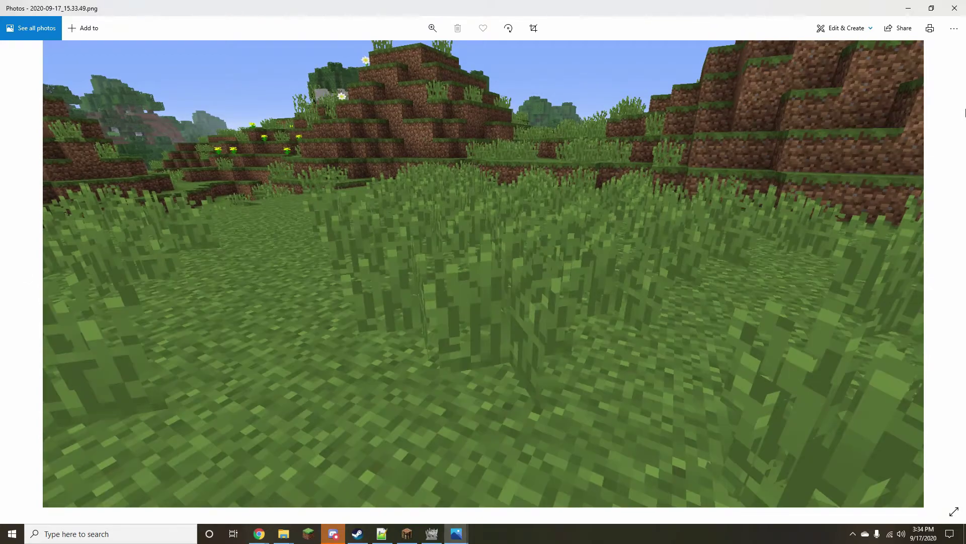
key("Right")
key("Right")
key("Right")
key("Right")
key("Right")
key("Left")
key("Left")
key("Right")
key("Right")
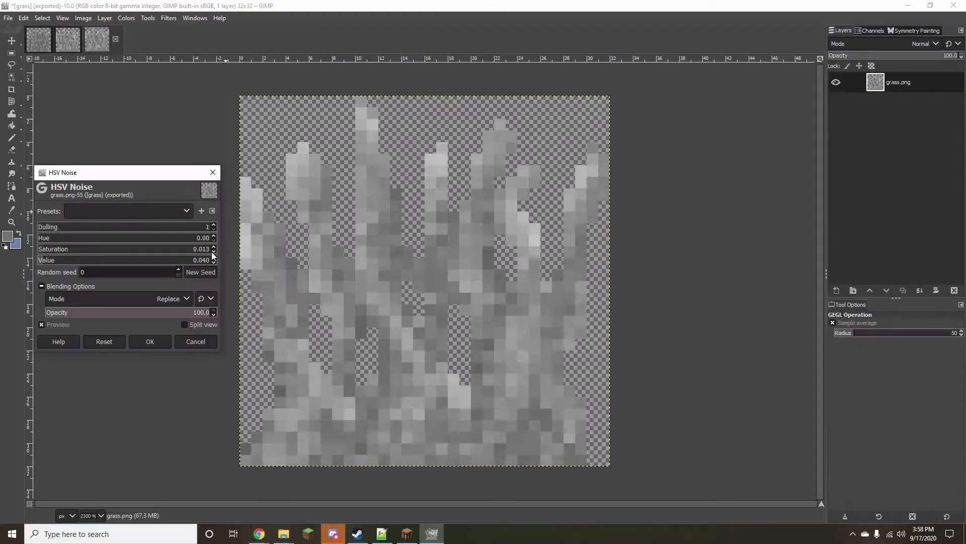
Apply HSV Noise to the grass texture with dulling 1, hue 0 and value 0.040.
left_click(164, 337)
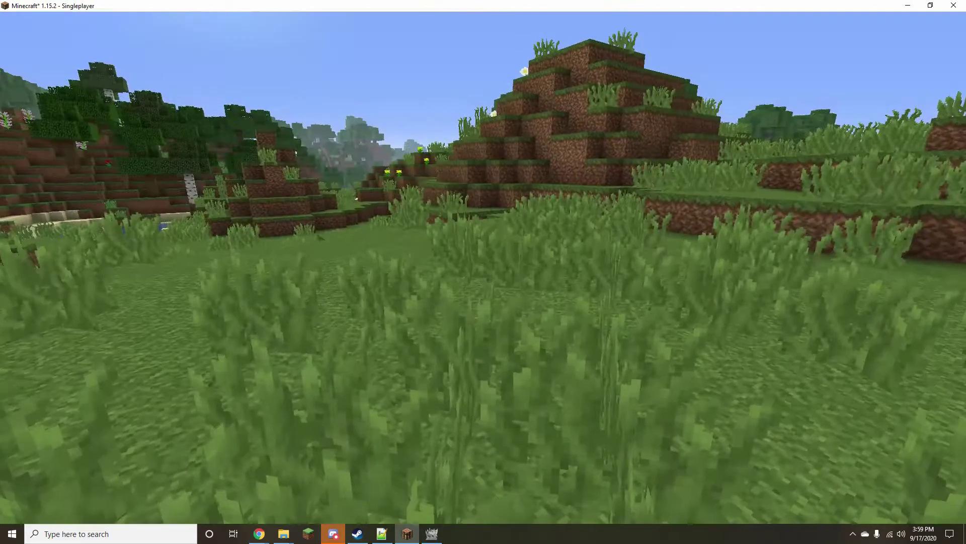
Move around the grassland in Minecraft to inspect the new tall grass texture, and pause the game.
key("w")
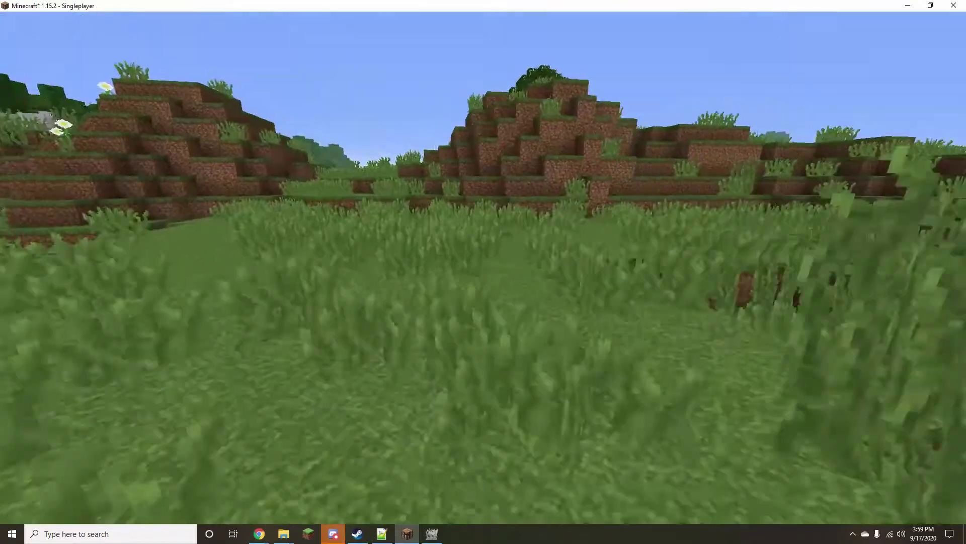
key("space")
key("space")
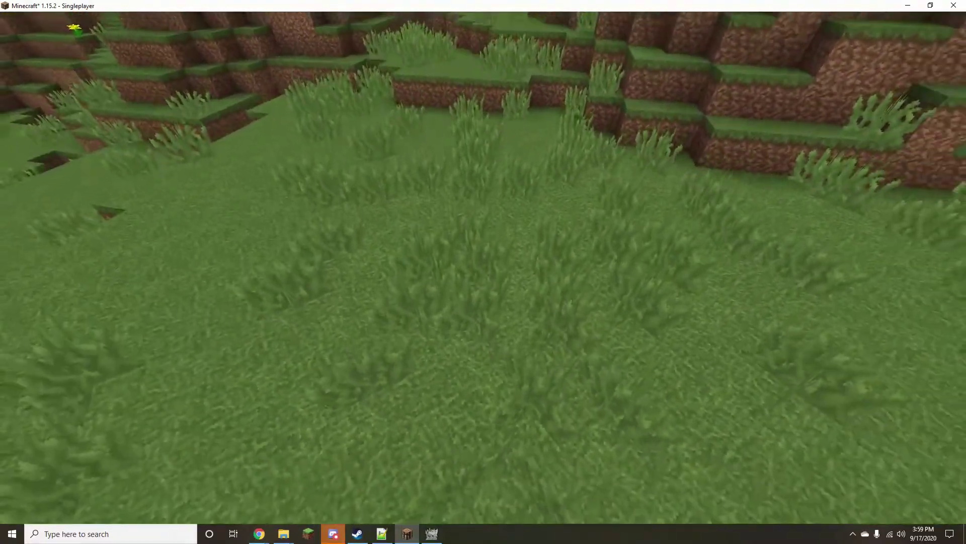
key("w")
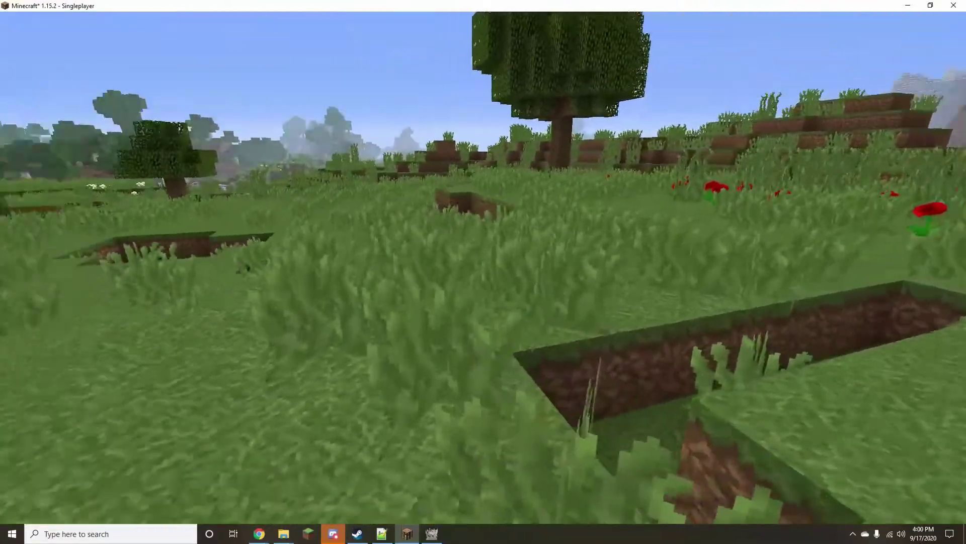
key("w")
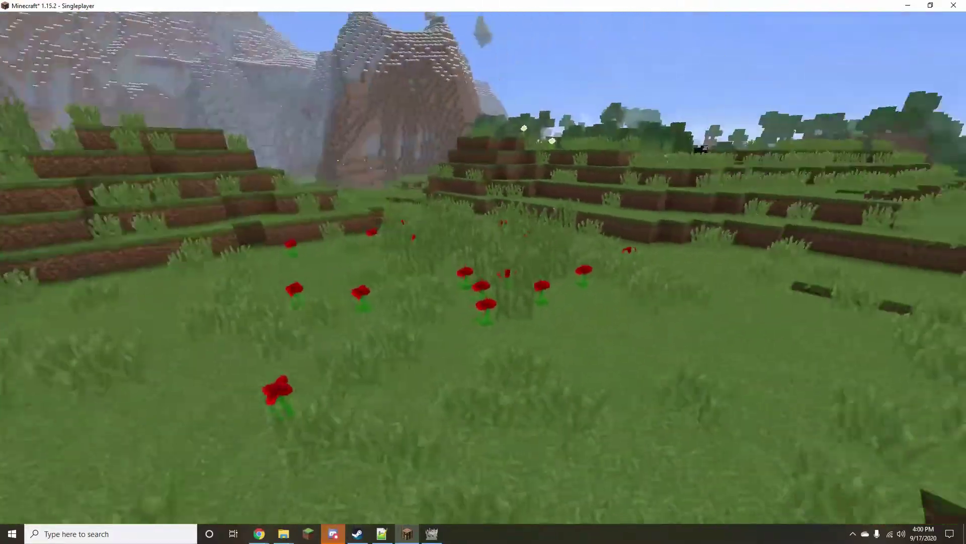
key("Escape")
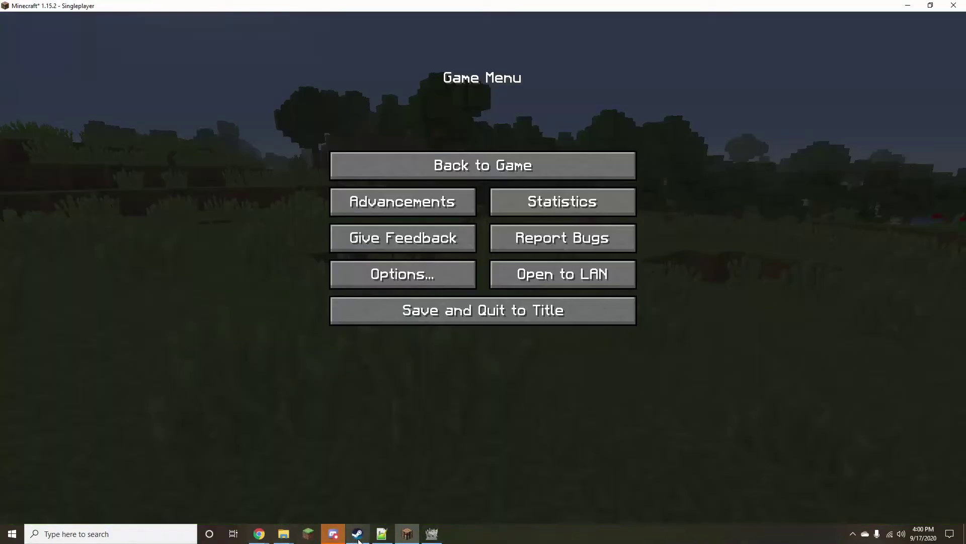
Switch to GIMP, duplicate the grass.png layer, and deactivate the Green and Blue channels so only Red is edited.
left_click(432, 533)
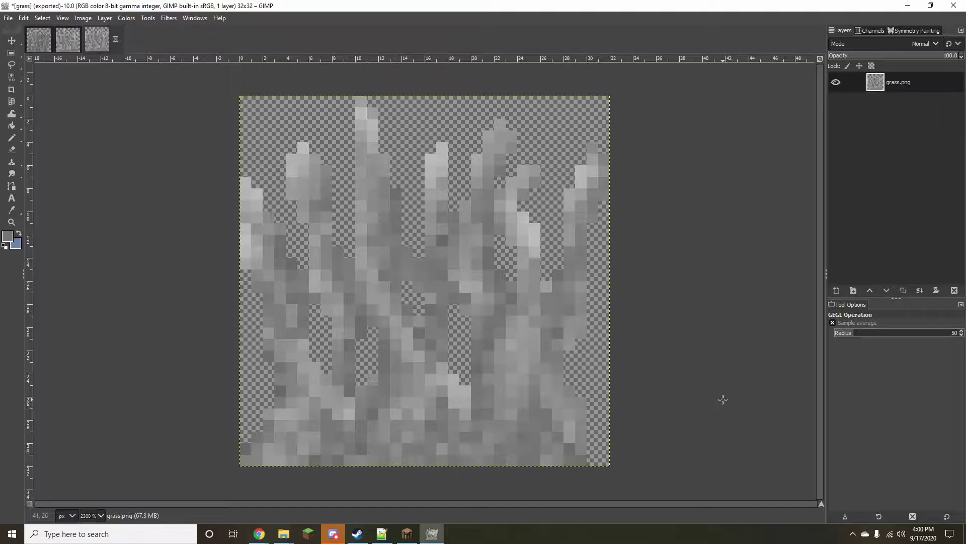
right_click(835, 143)
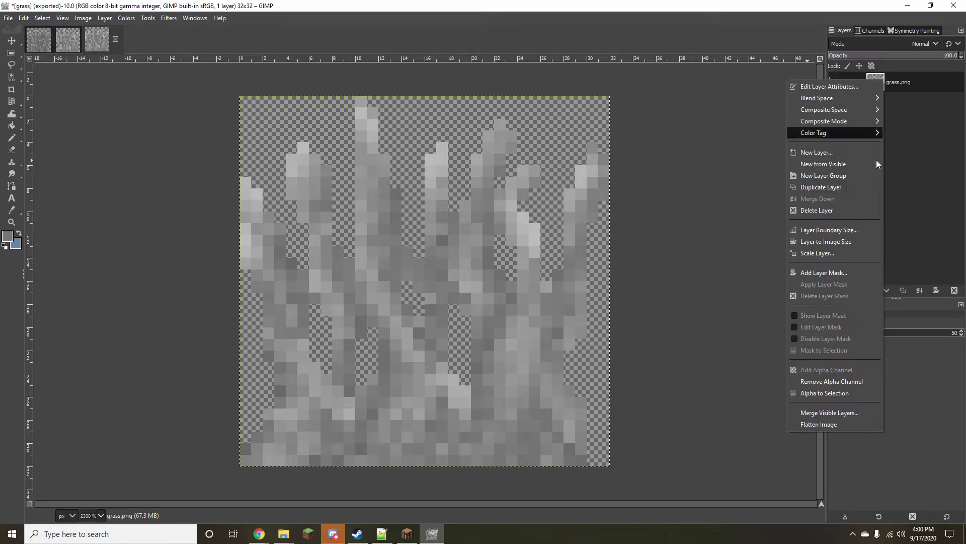
left_click(838, 189)
left_click(868, 30)
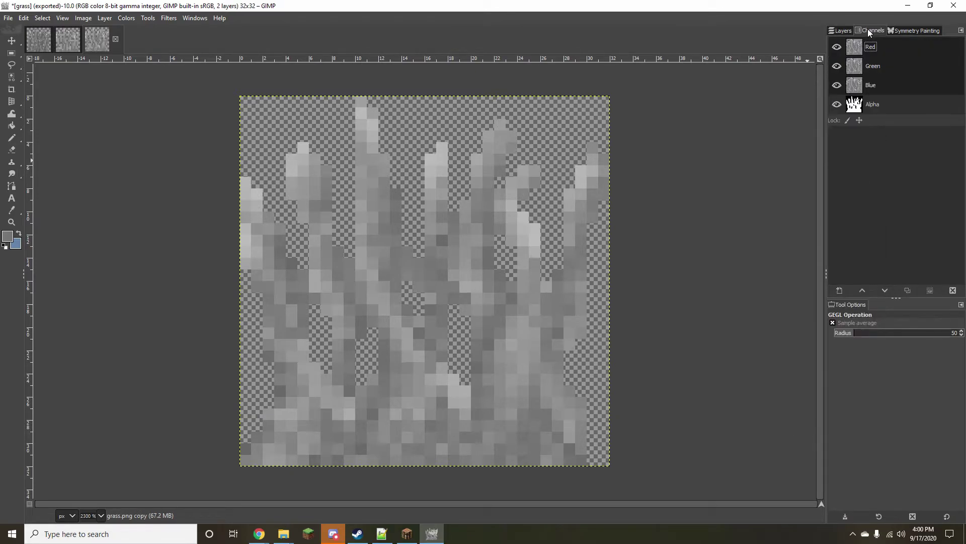
left_click(887, 73)
left_click(893, 89)
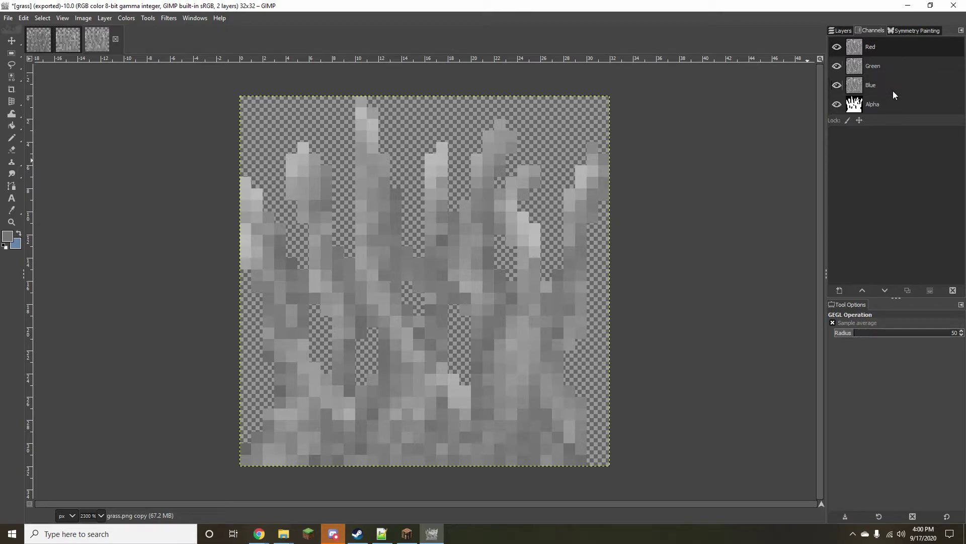
left_click(122, 18)
left_click(167, 285)
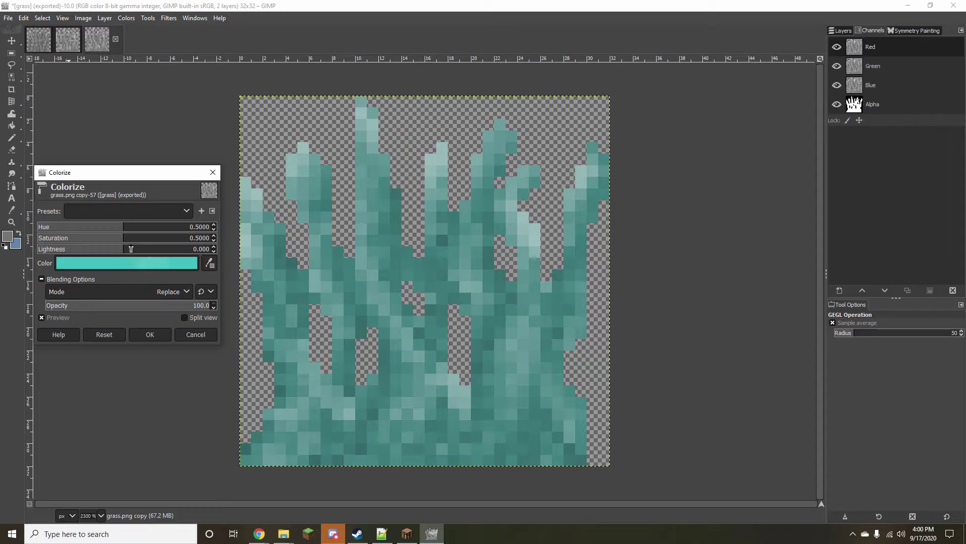
left_click_drag(129, 250, 23, 245)
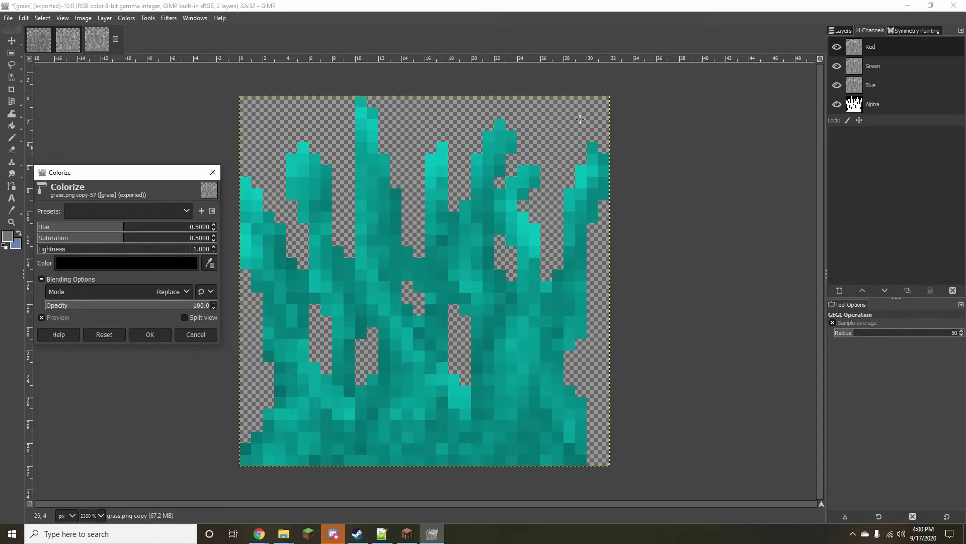
left_click(213, 173)
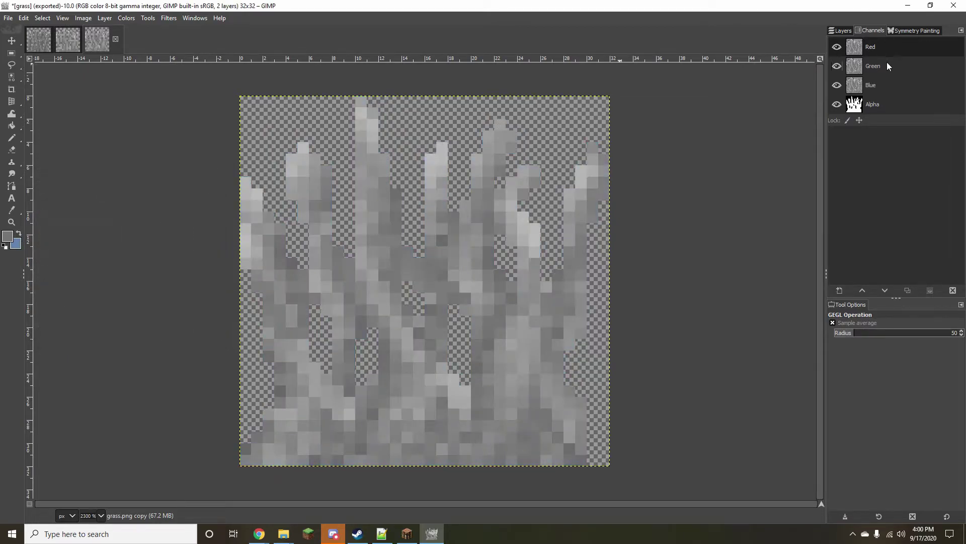
Use Colorize to turn the duplicated grass layer's Green and Blue channels black, and deactivate both channels.
left_click(126, 18)
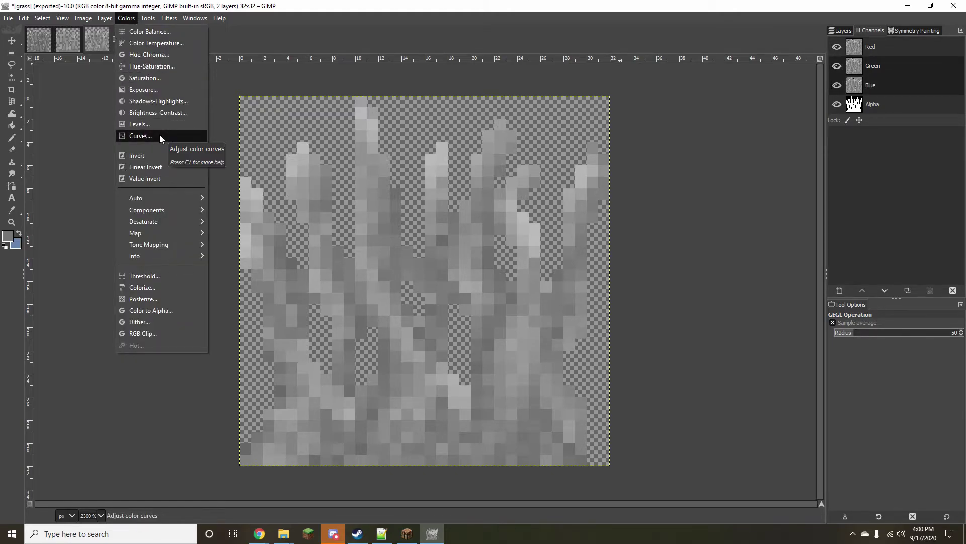
mouse_move(168, 209)
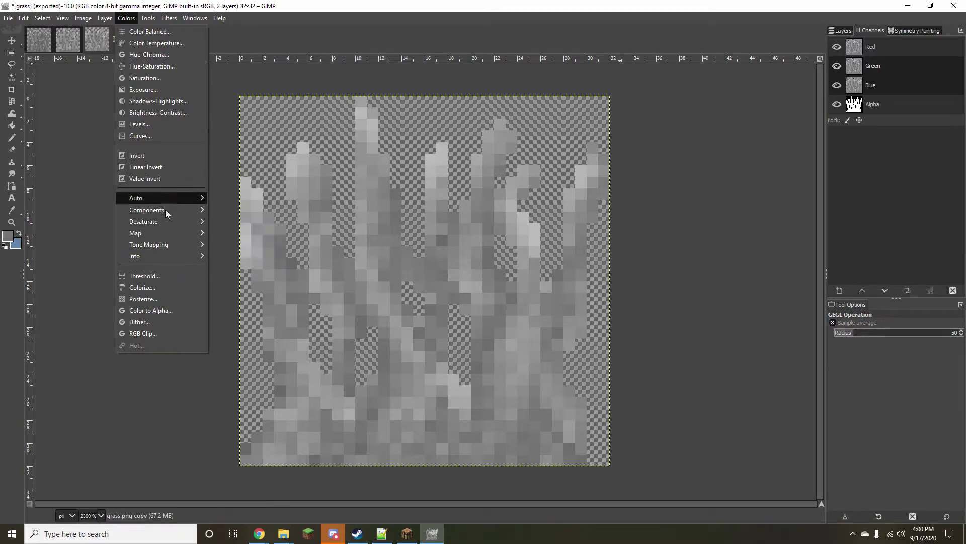
left_click(158, 287)
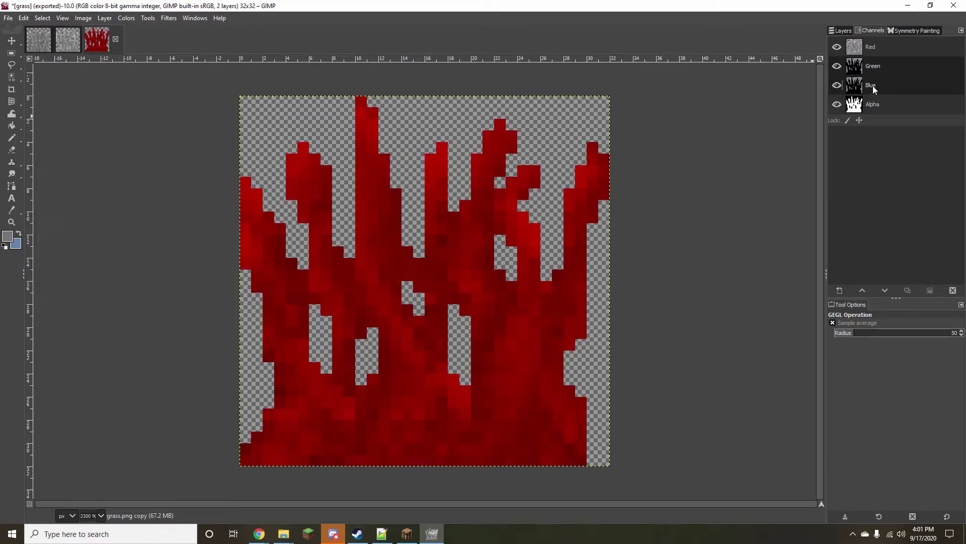
left_click(874, 85)
left_click(877, 67)
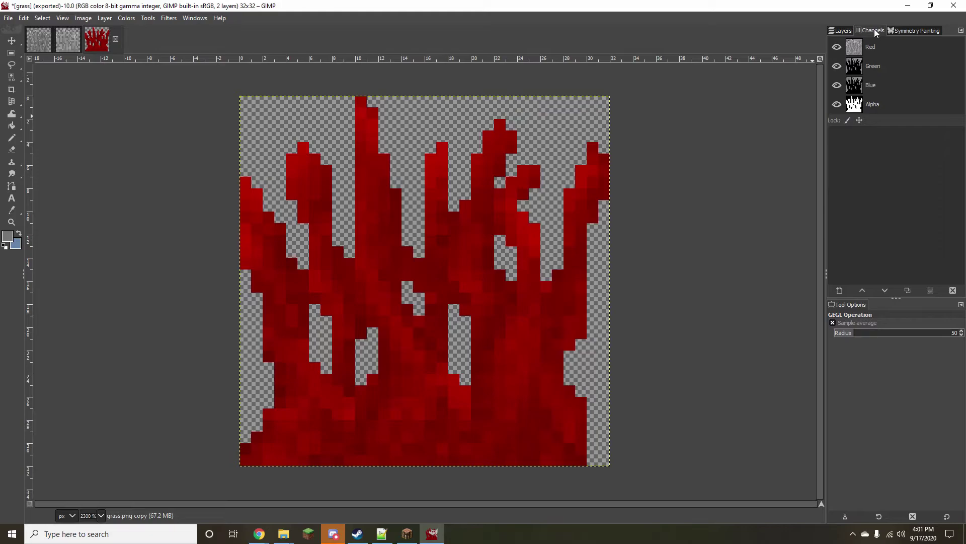
Darken the duplicated grass layer's Red channel with Hue-Saturation at lightness -100, and rerun the same filter once.
left_click(886, 46)
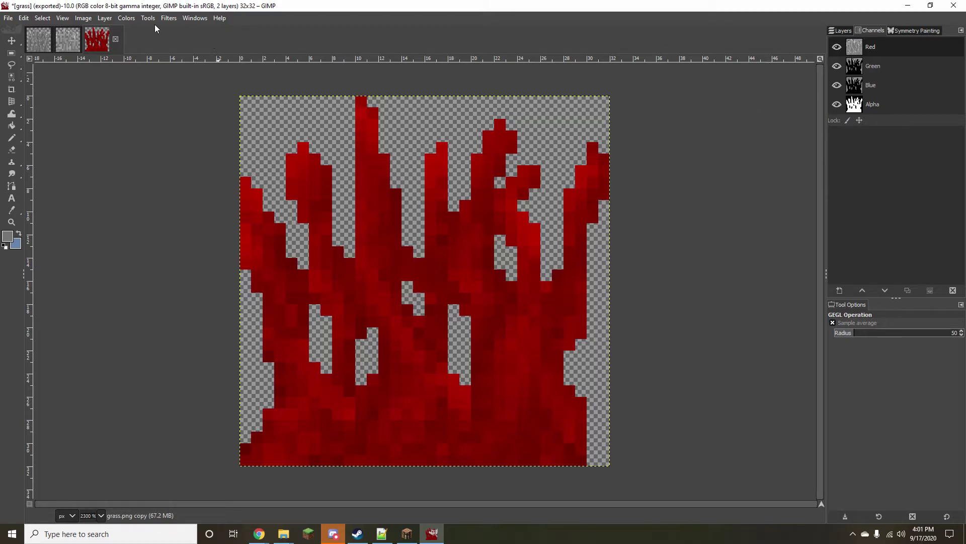
left_click(126, 18)
left_click(143, 67)
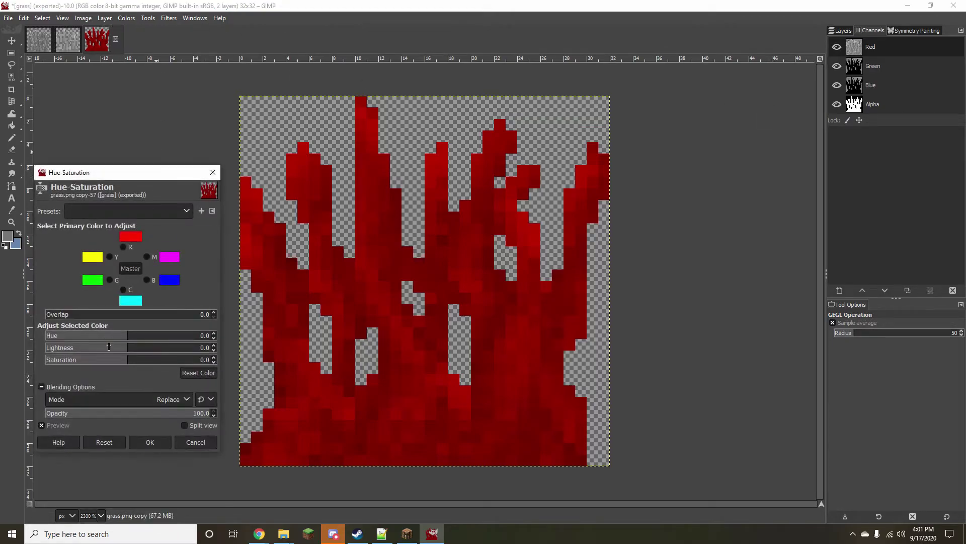
left_click_drag(132, 348, 88, 348)
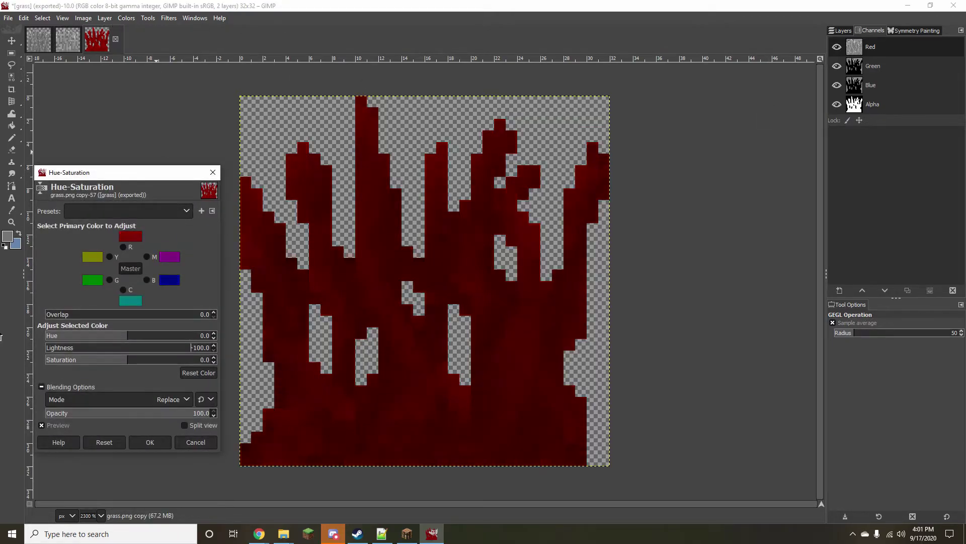
left_click(150, 442)
left_click(169, 18)
left_click(182, 30)
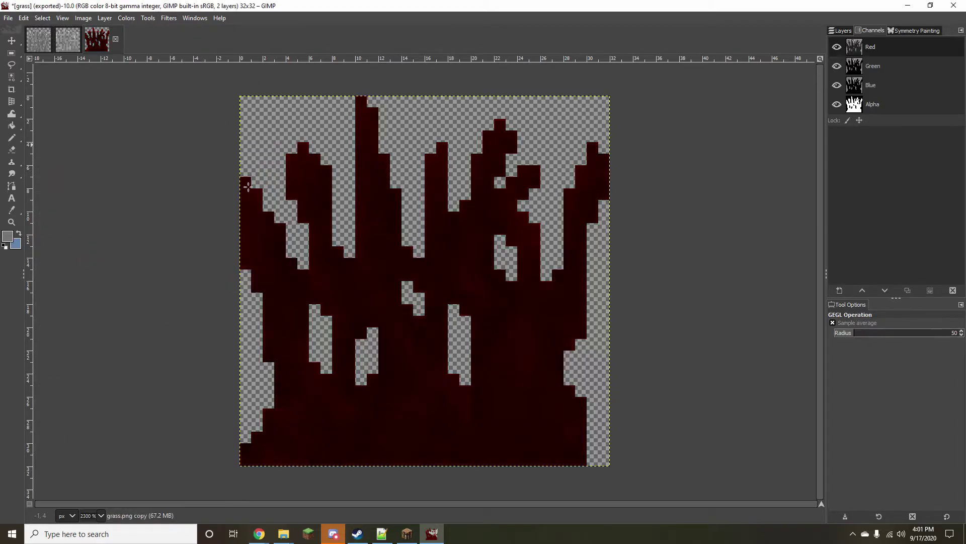
Export the darkened red grass image as grass_s.png into the resource pack's block textures folder.
left_click(6, 18)
left_click(63, 190)
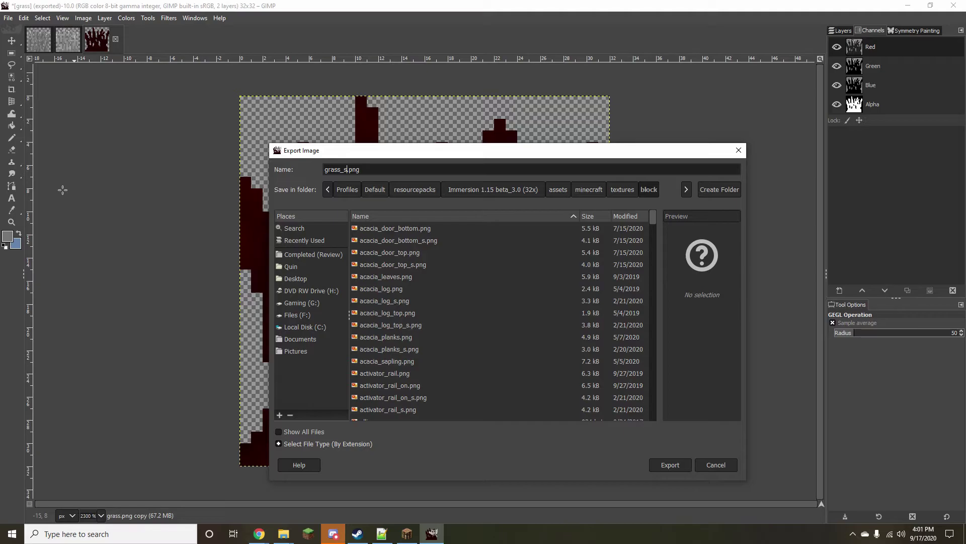
type("_s")
key("Return")
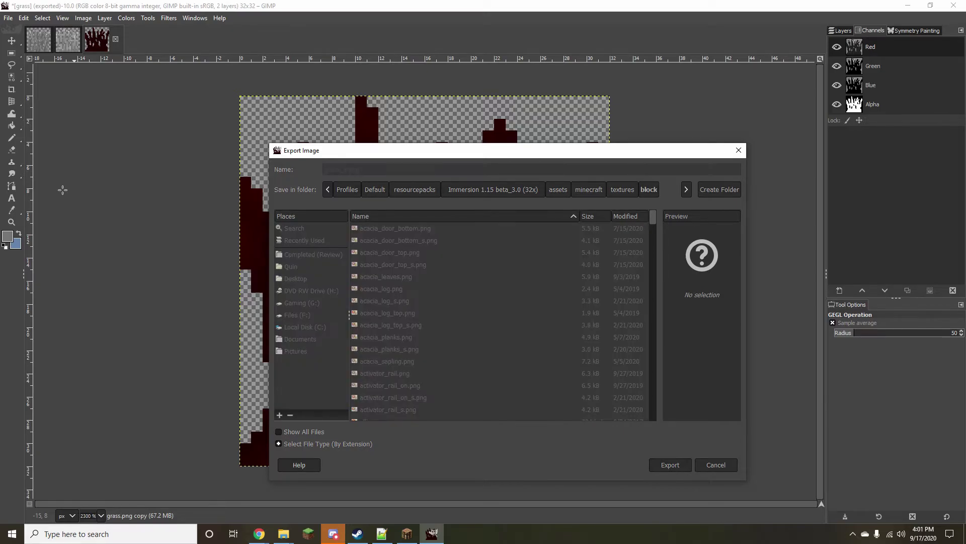
left_click(479, 388)
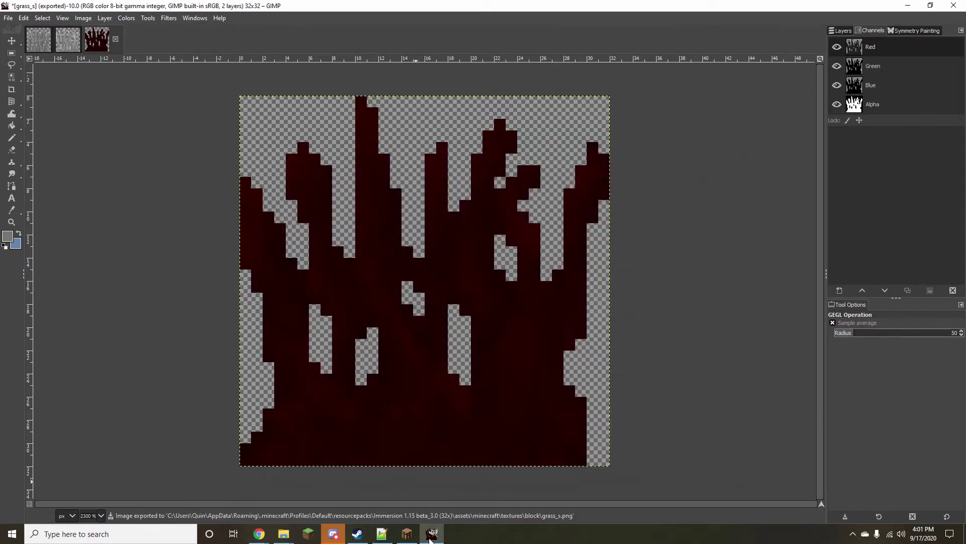
Switch to Minecraft, reload the resource packs from the game options, and return to the world.
key("alt+Tab")
left_click(454, 278)
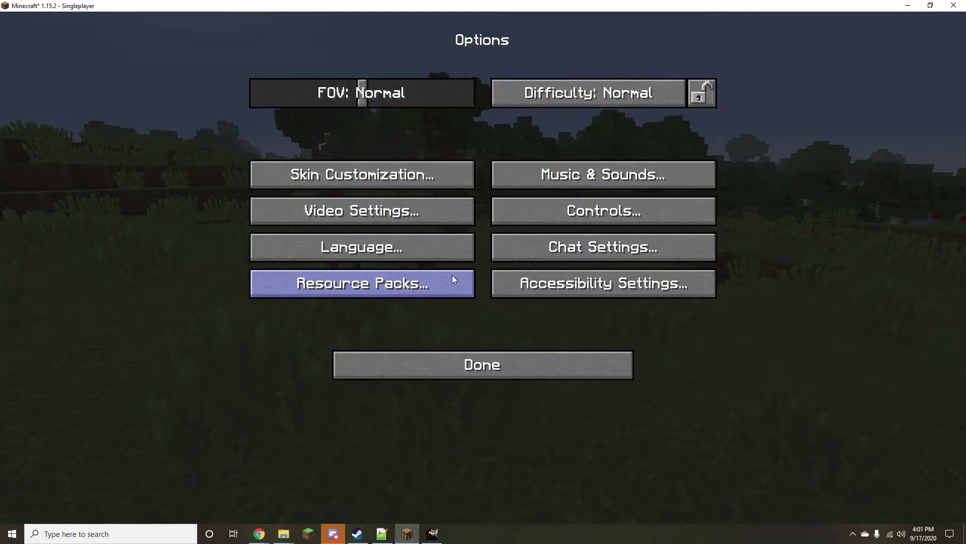
left_click(358, 211)
left_click(360, 282)
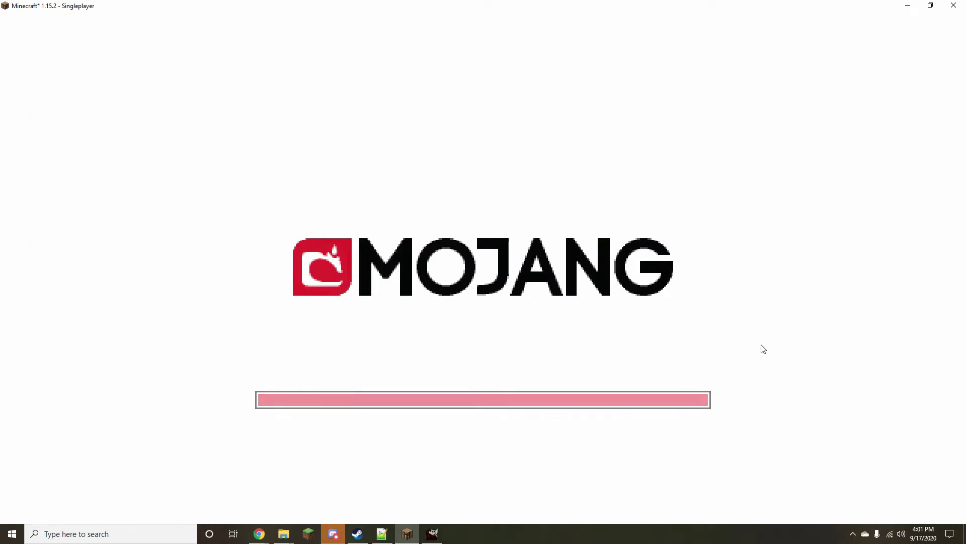
key("Escape")
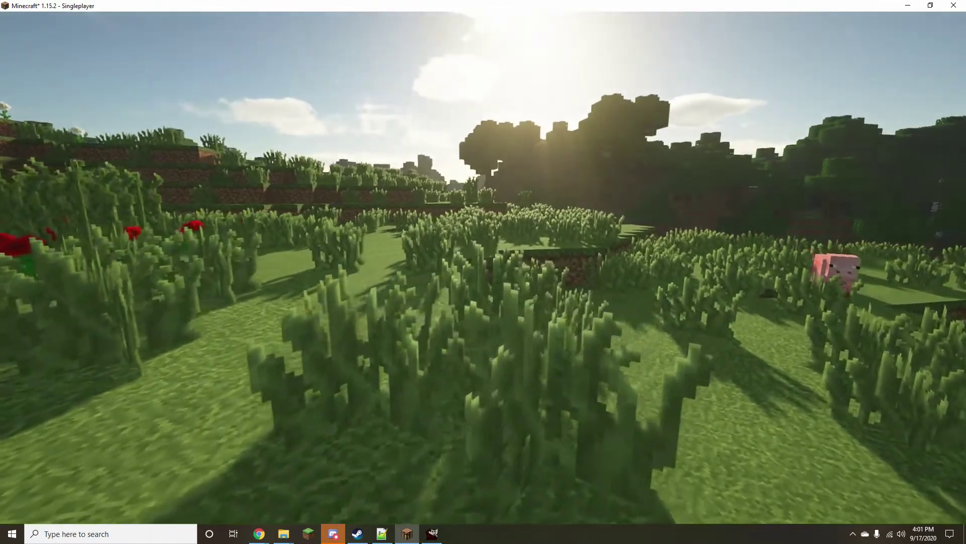
Move sideways through the meadow to inspect the tall grass against the sunlight, and pause the game.
key("d")
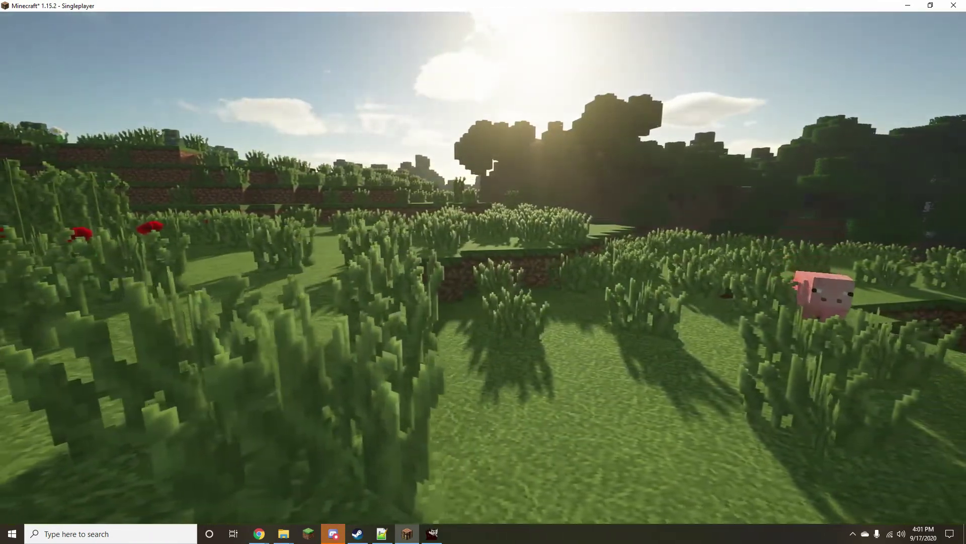
key("a")
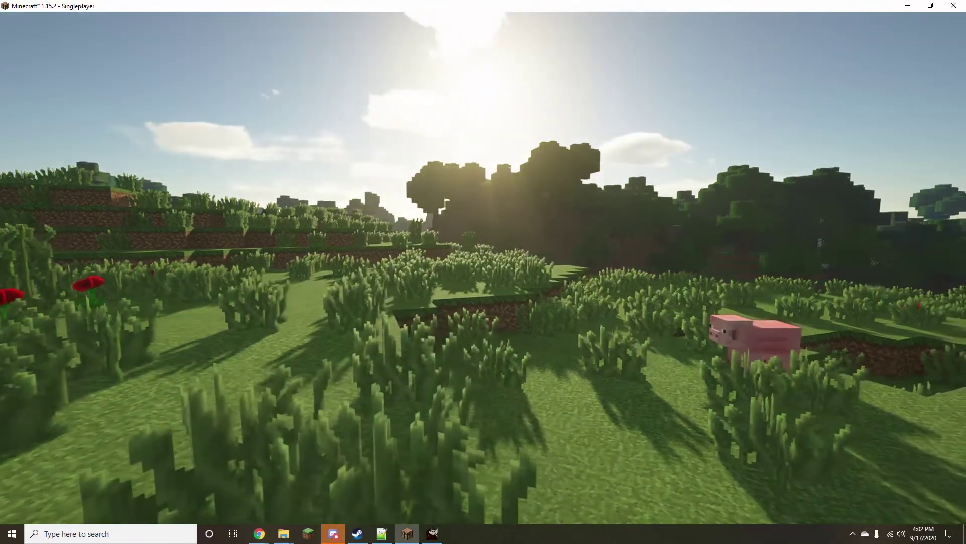
key("Escape")
Switch to GIMP, rerun the Hue-Saturation filter to darken the red grass further, and export over grass_s.png.
left_click(427, 534)
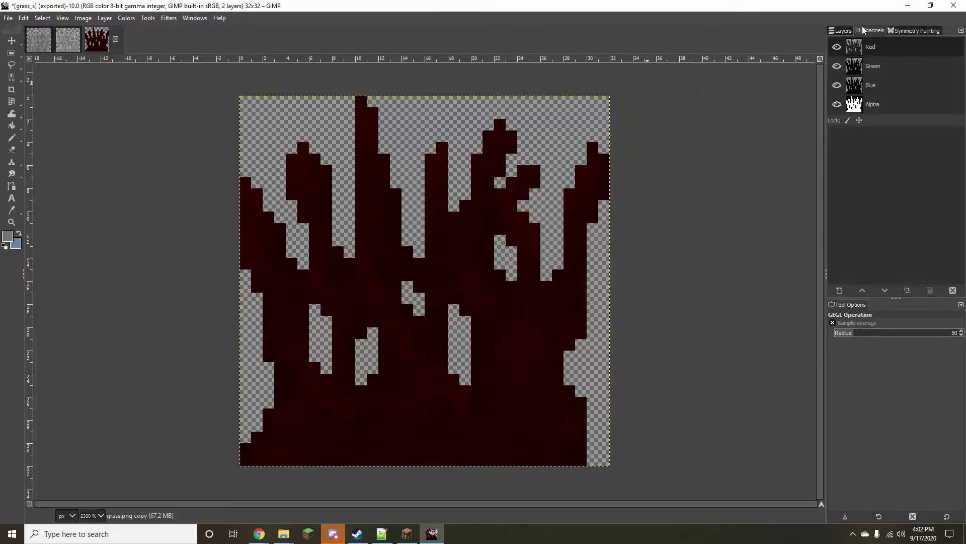
left_click(168, 18)
left_click(181, 35)
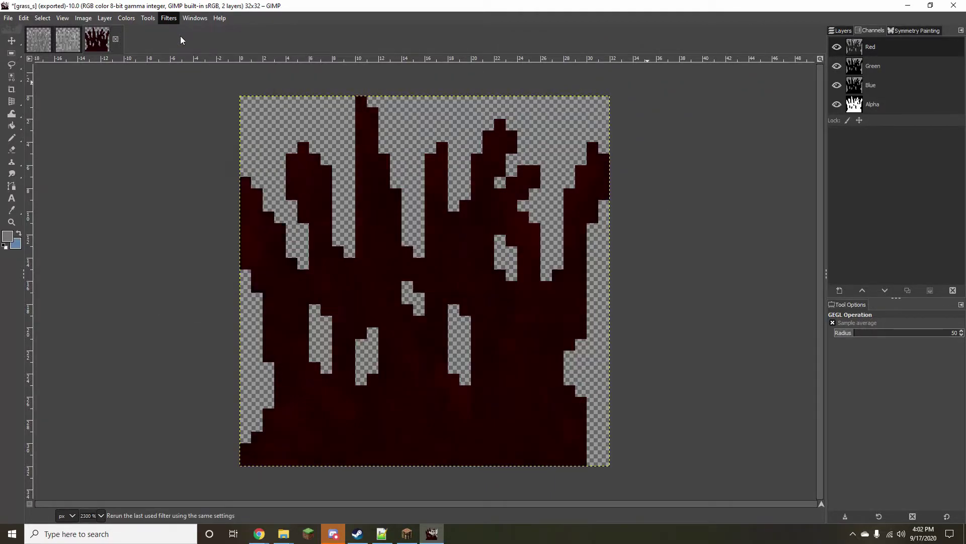
left_click(9, 18)
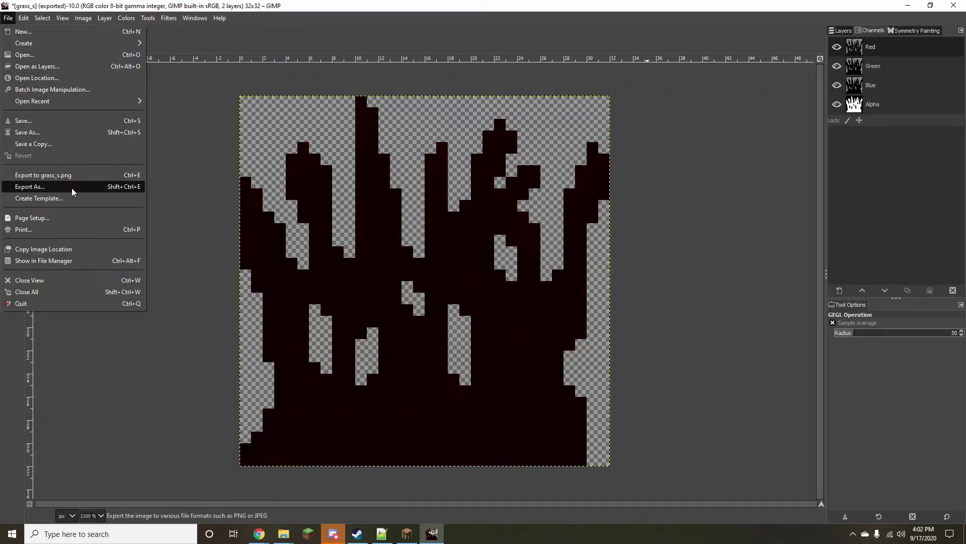
left_click(67, 177)
Switch to Minecraft, resume the game, and reload the resource pack textures.
left_click(409, 535)
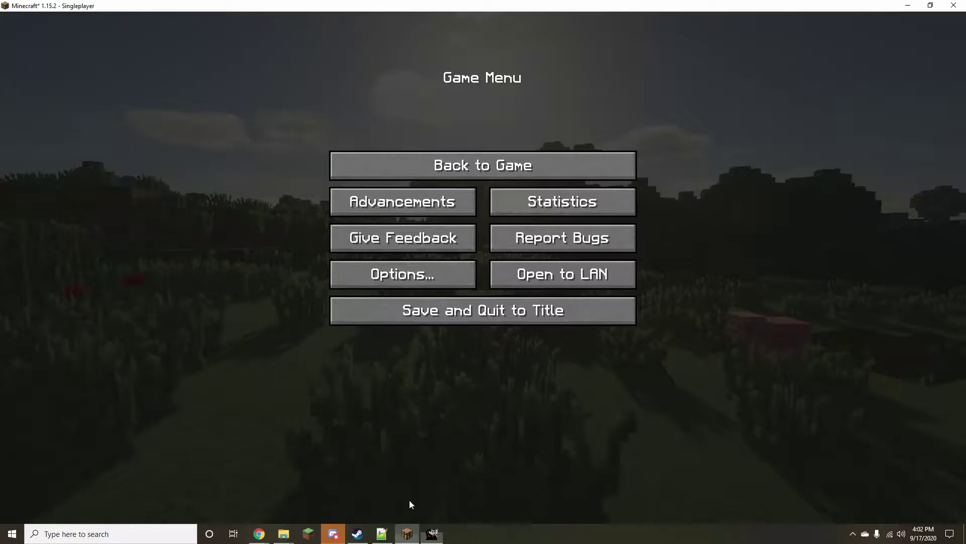
left_click(497, 167)
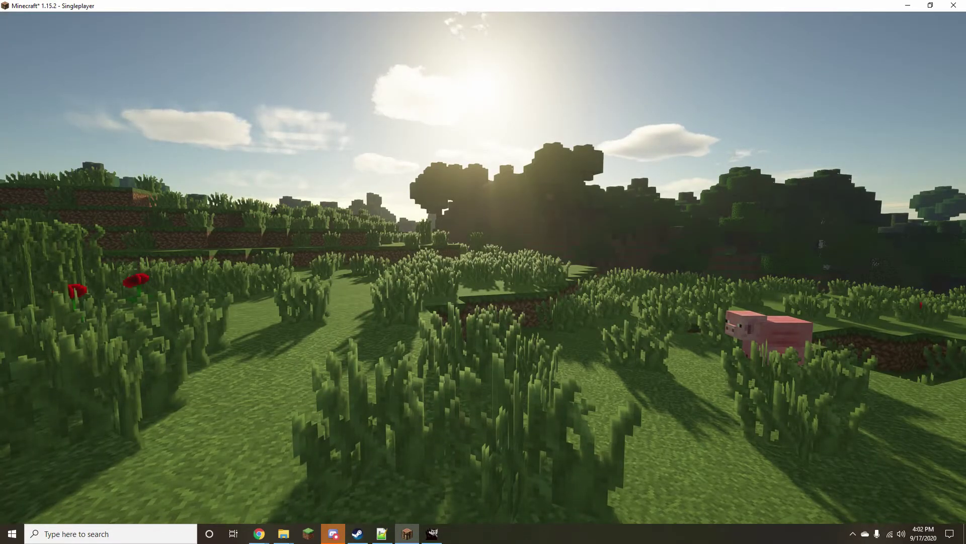
key("F3+t")
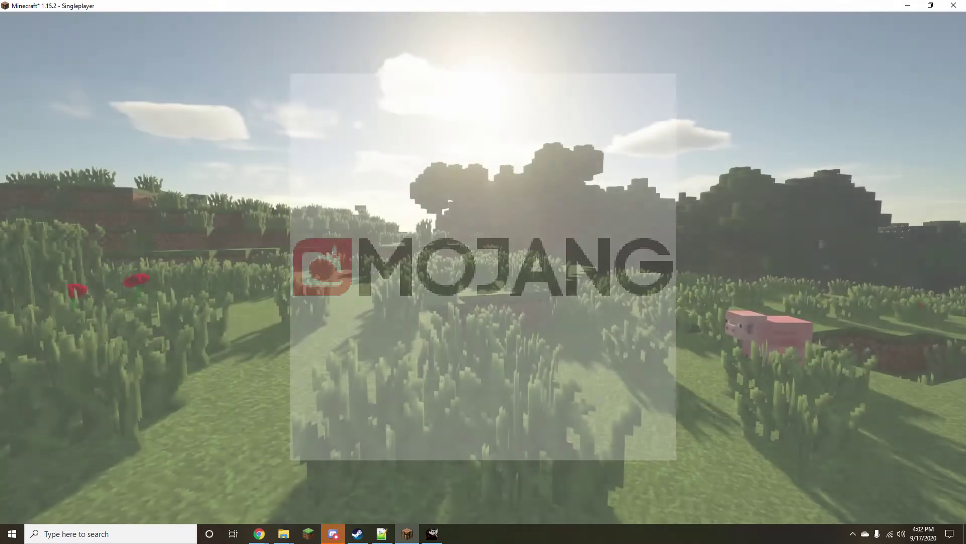
Move around the grassland to examine the tall grass's sheen and shading from different directions to the sun.
key("d")
key("a")
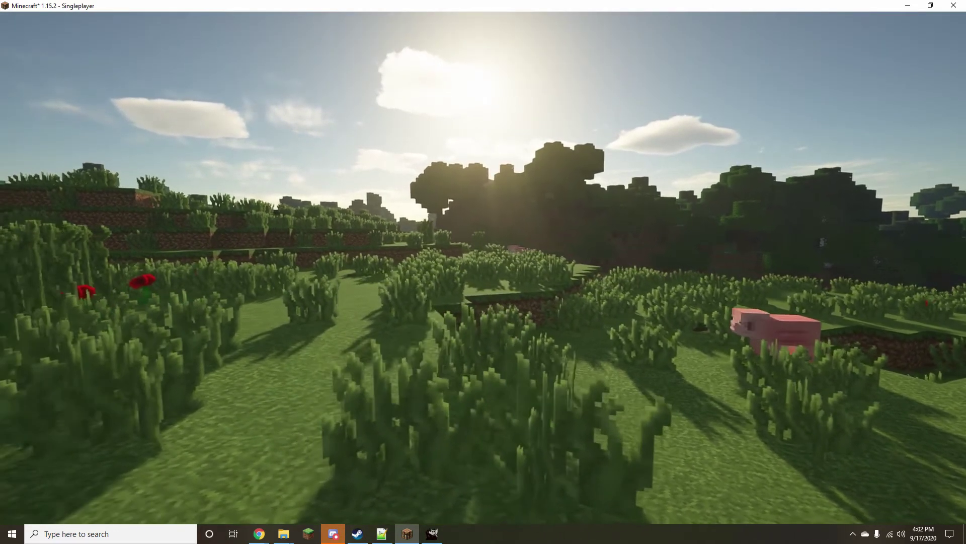
key("a")
key("a")
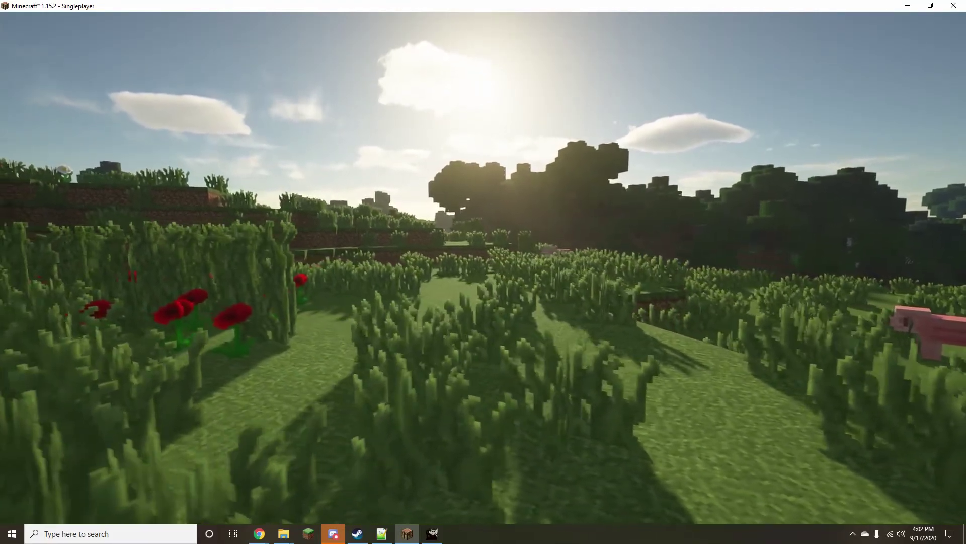
key("d")
key("w")
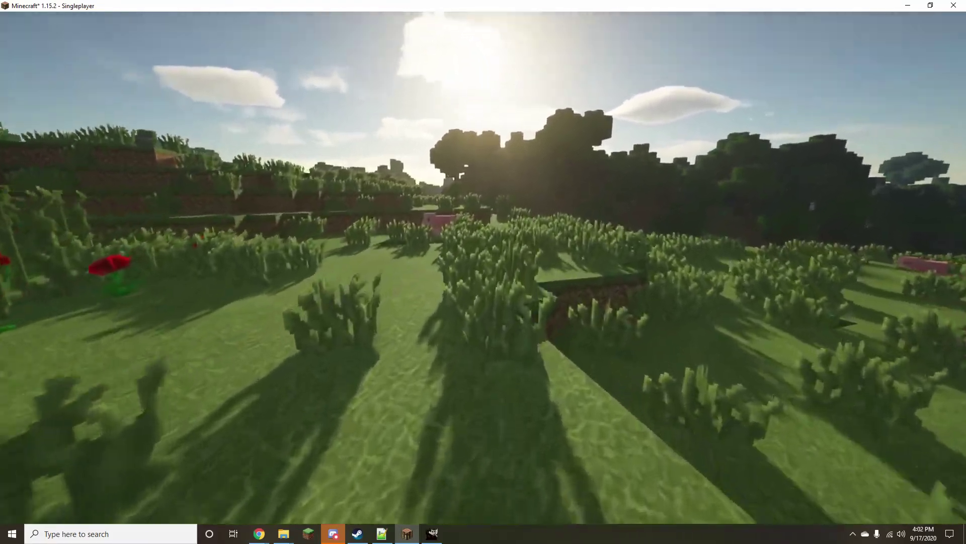
key("s")
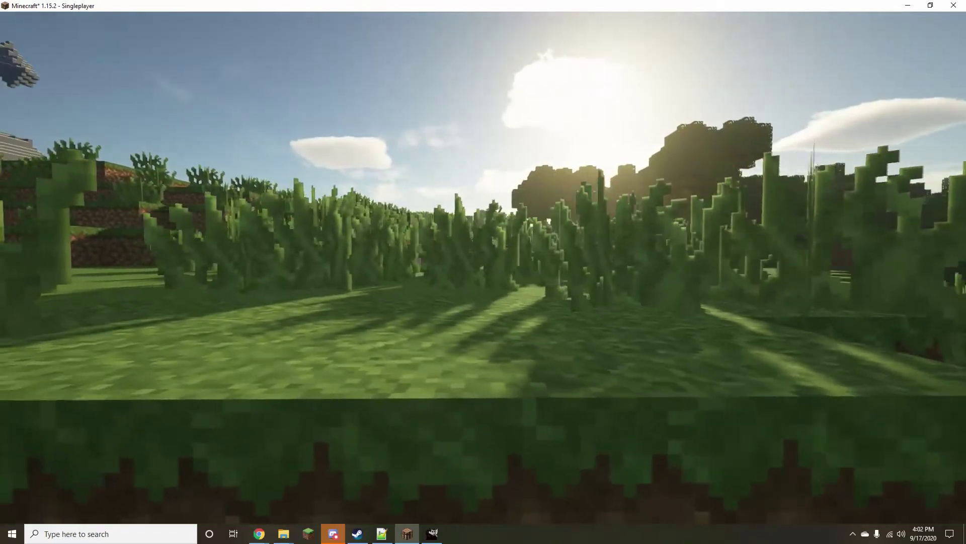
key("w")
key("w")
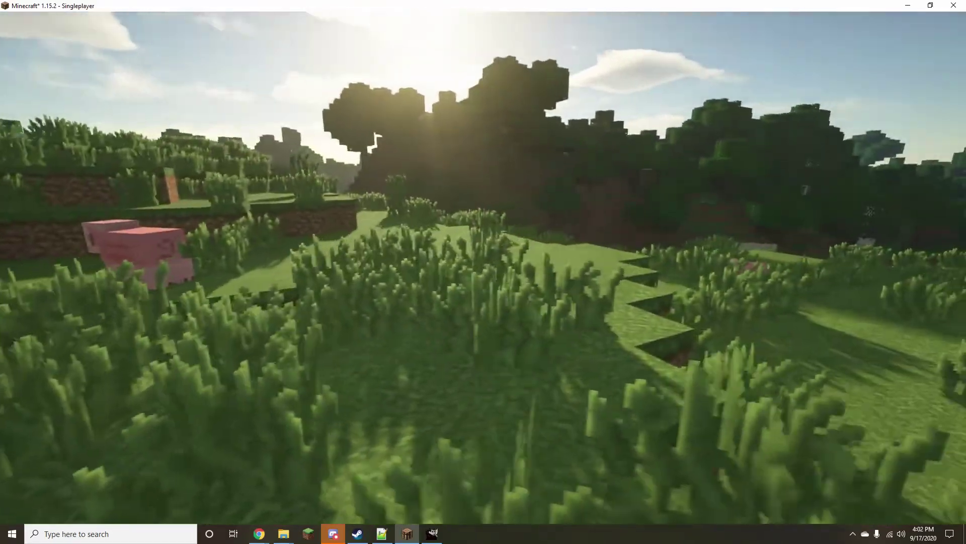
key("d")
key("s")
key("w")
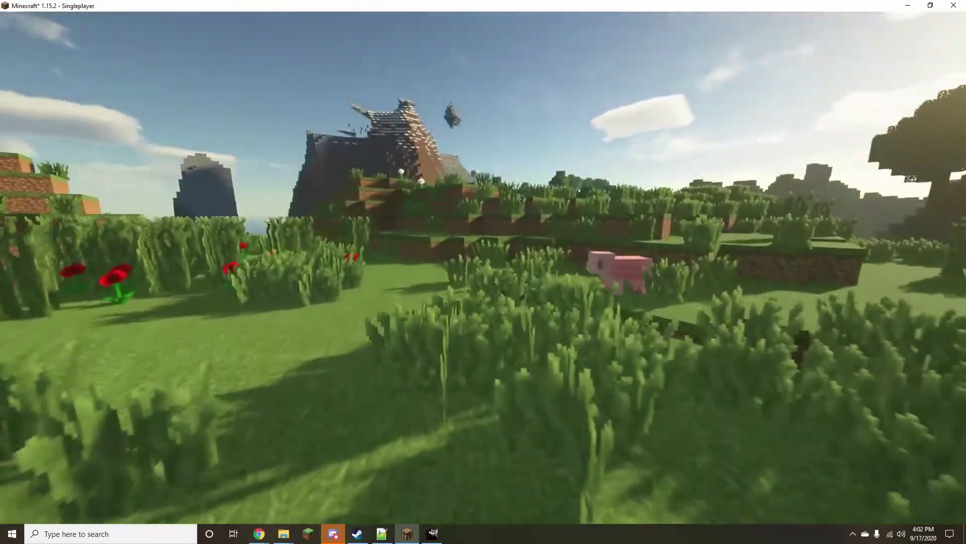
key("s")
key("s")
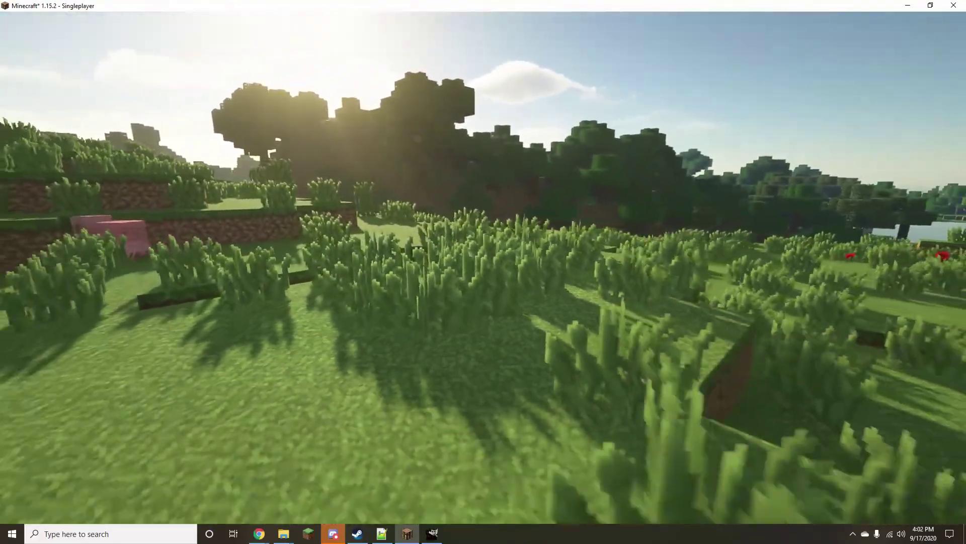
key("s")
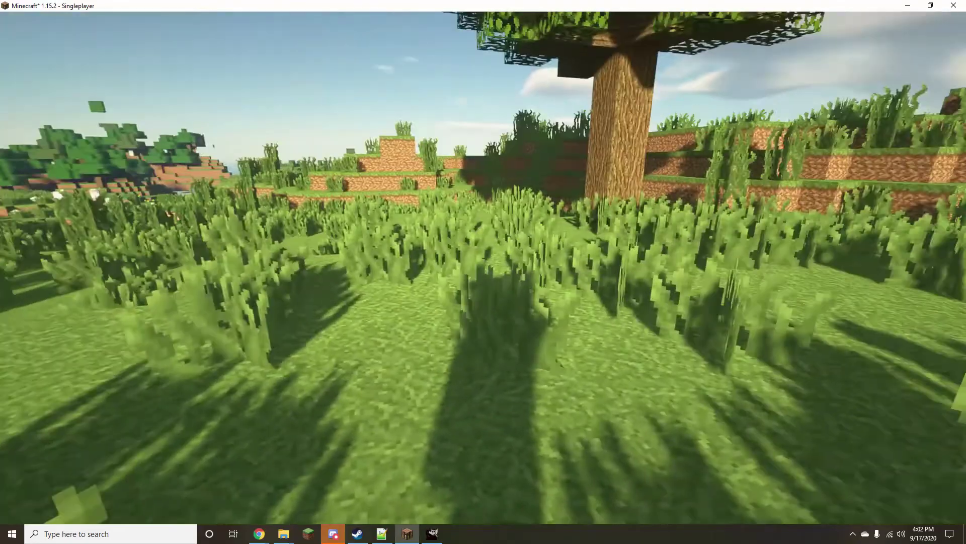
key("w")
key("w")
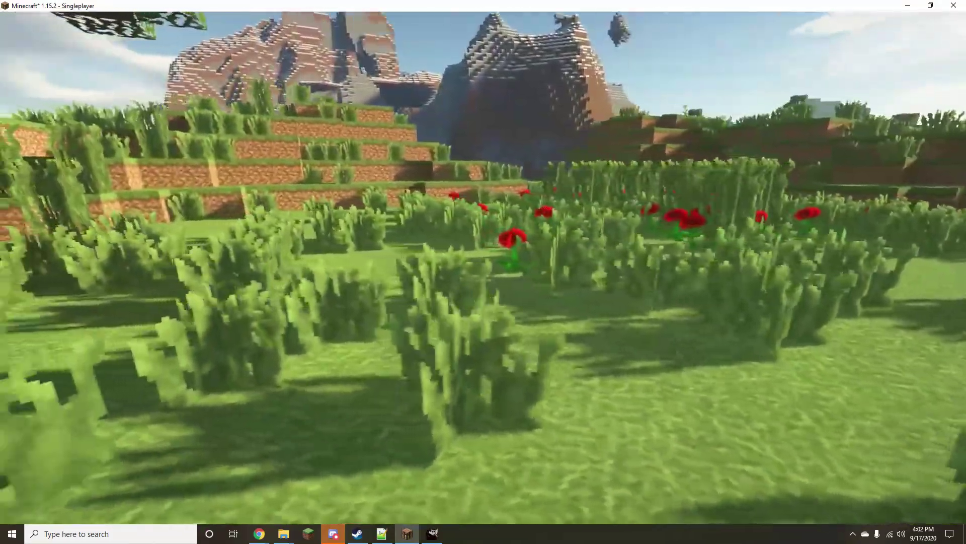
key("w")
key("space")
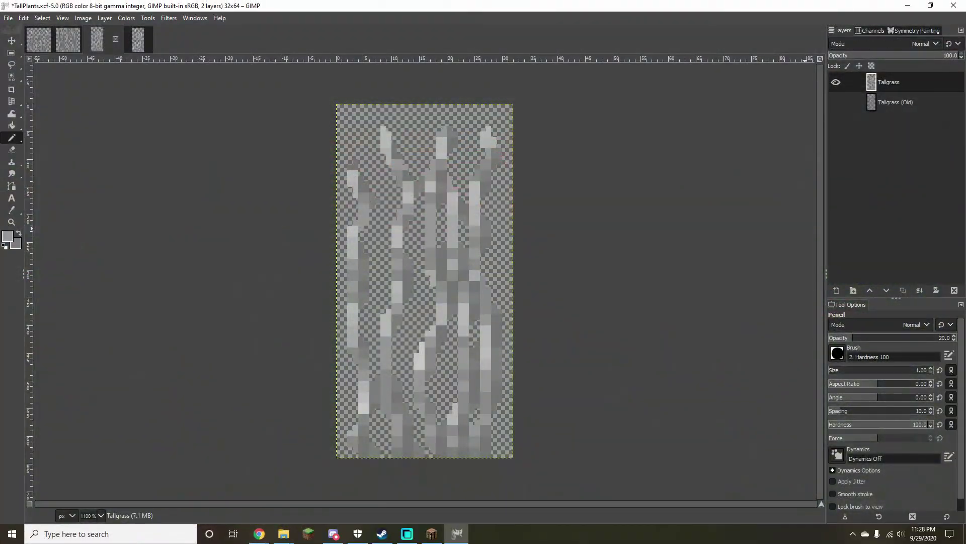
Using the Paintbrush at 30 opacity and a grey sampled from the Tallgrass layer, shade the leftmost blade's lower sections.
mouse_move(13, 139)
left_click(66, 137)
scroll(491, 148, "up", 3)
left_click(444, 265, "ctrl")
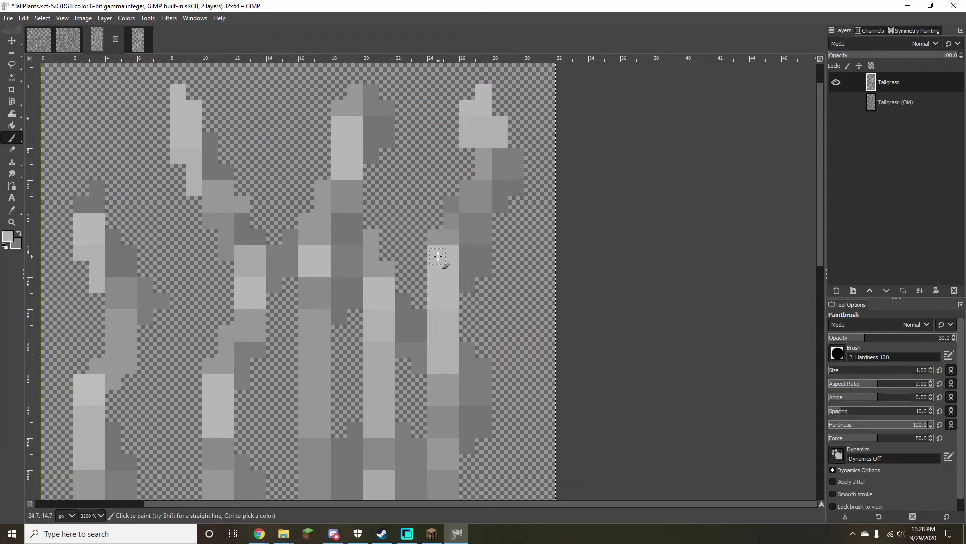
scroll(433, 302, "down", 4)
scroll(428, 338, "down", 1)
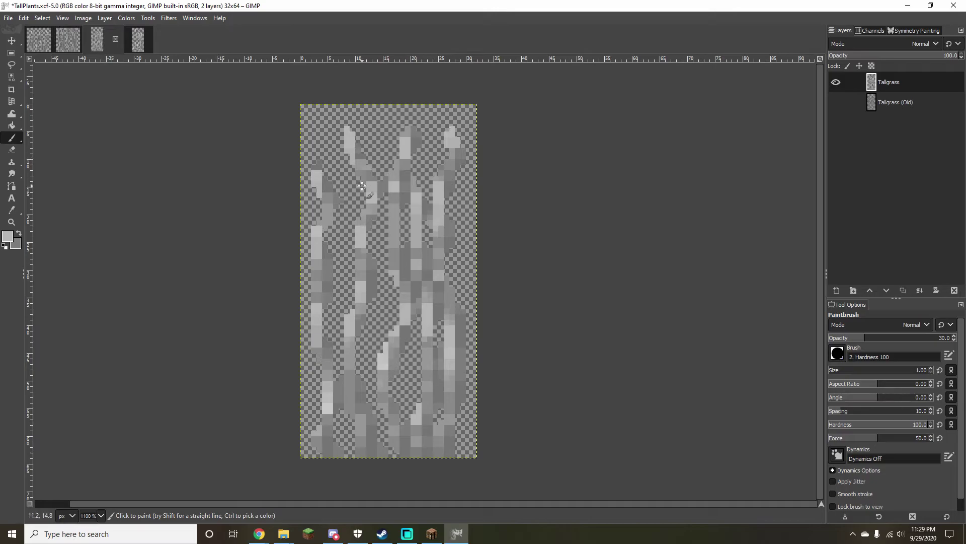
left_click_drag(319, 306, 319, 340)
left_click_drag(330, 394, 330, 411)
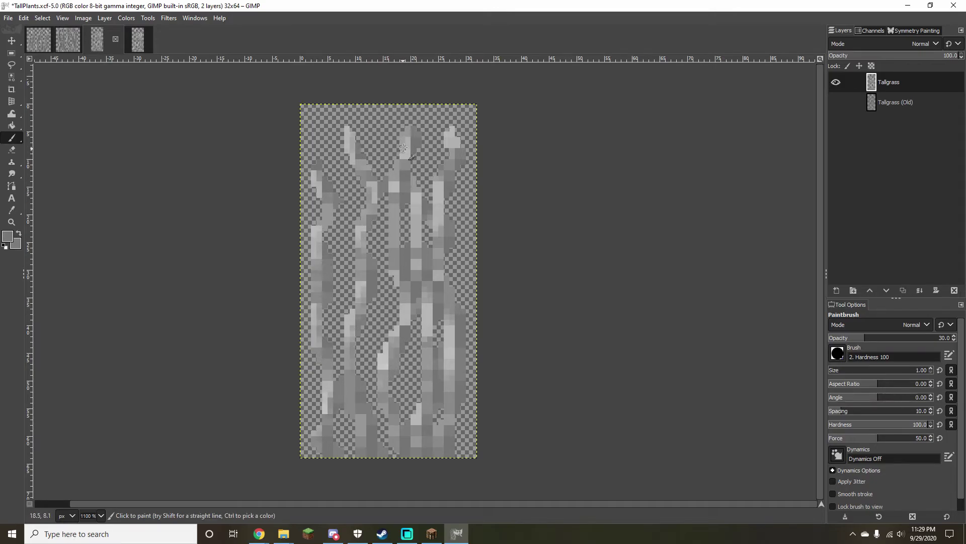
Shade the lower parts of the Tallgrass blades right of centre, and undo the last two edits.
left_click_drag(418, 417, 419, 422)
left_click(430, 364)
left_click_drag(452, 382, 452, 355)
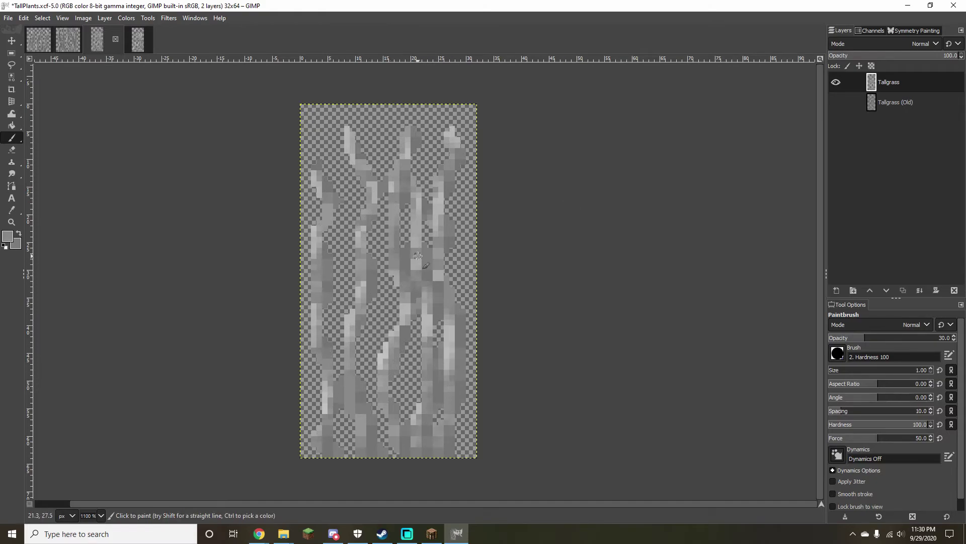
key("ctrl+z")
key("ctrl+z")
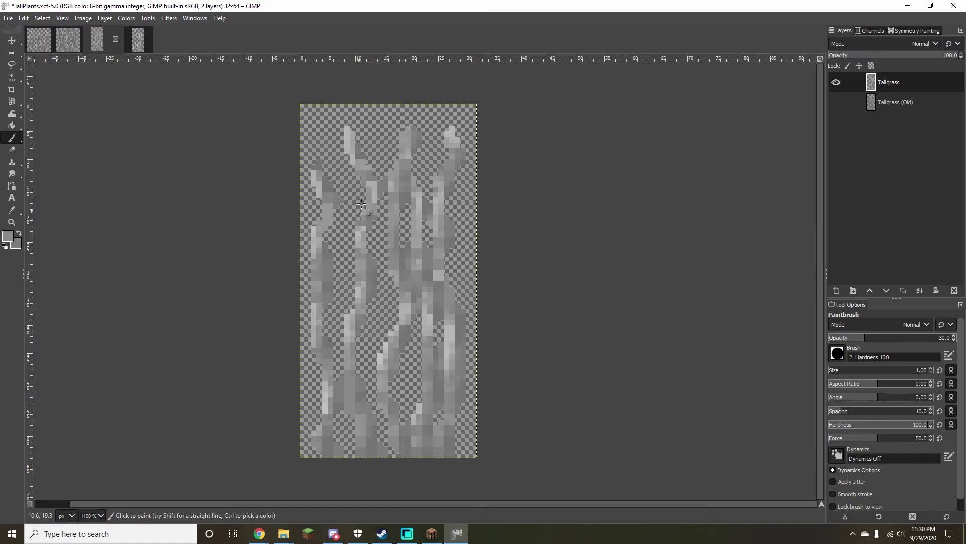
Sample another grey from the Tallgrass layer and blend shading along the leftmost and upper middle blades.
left_click_drag(324, 395, 324, 402)
key("ctrl+Page_Down")
left_click(367, 231, "ctrl")
key("ctrl+Page_Up")
left_click_drag(324, 184, 325, 189)
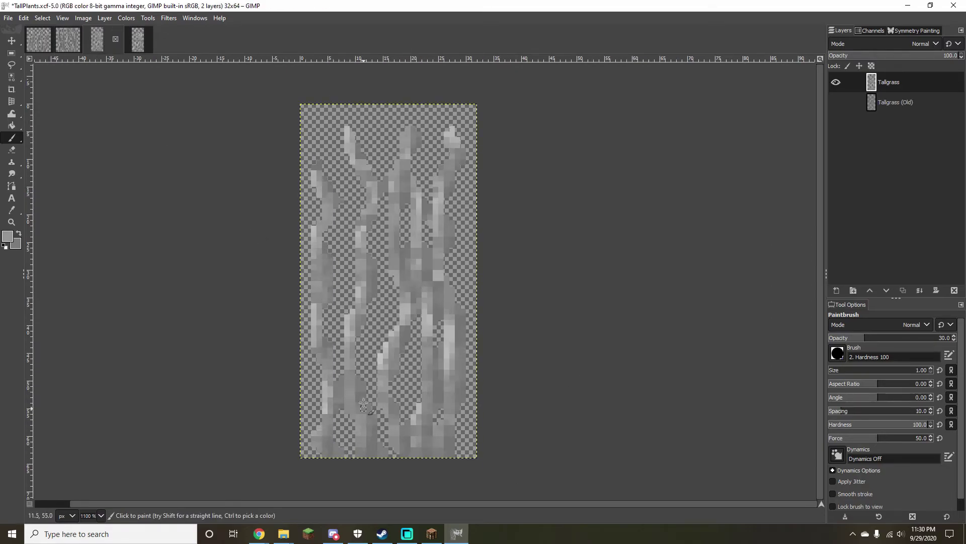
mouse_move(409, 139)
left_mouse_down()
mouse_move(402, 329)
mouse_move(380, 387)
mouse_move(394, 430)
mouse_move(427, 390)
mouse_move(420, 269)
left_mouse_up()
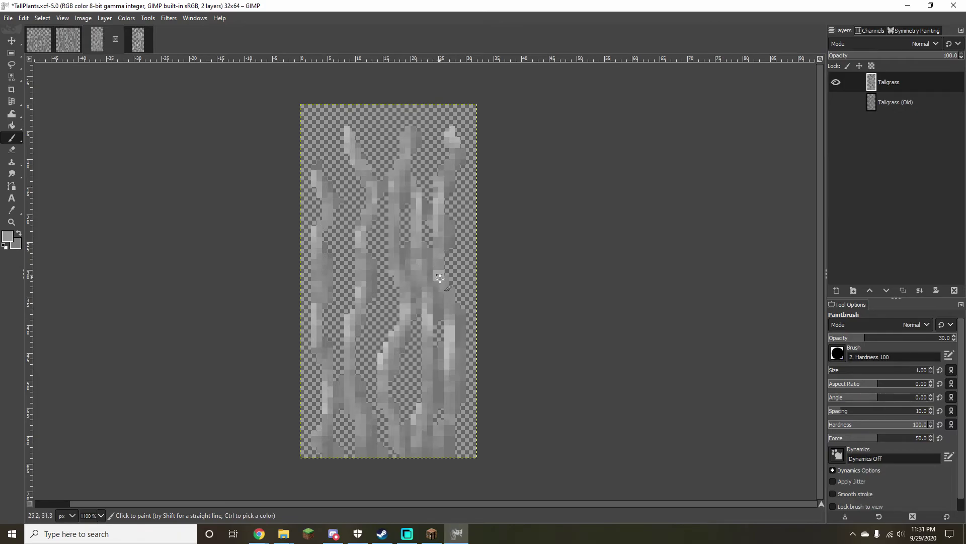